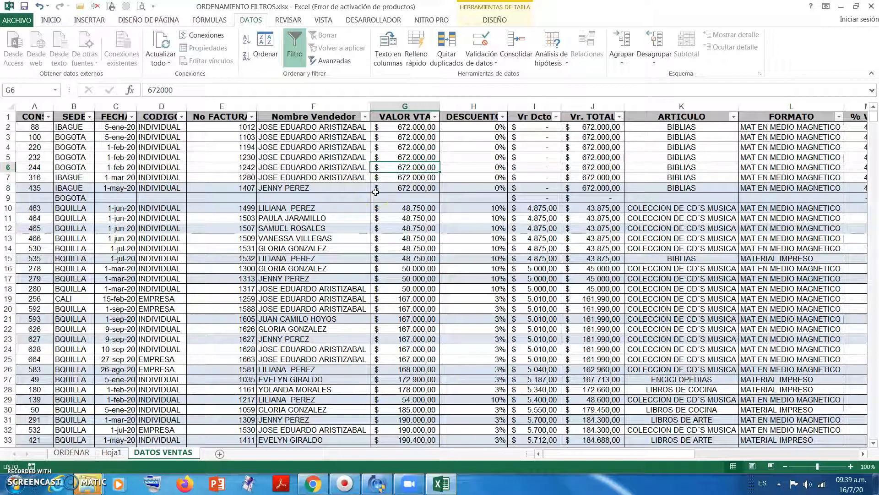
left_click_drag(215, 157, 456, 265)
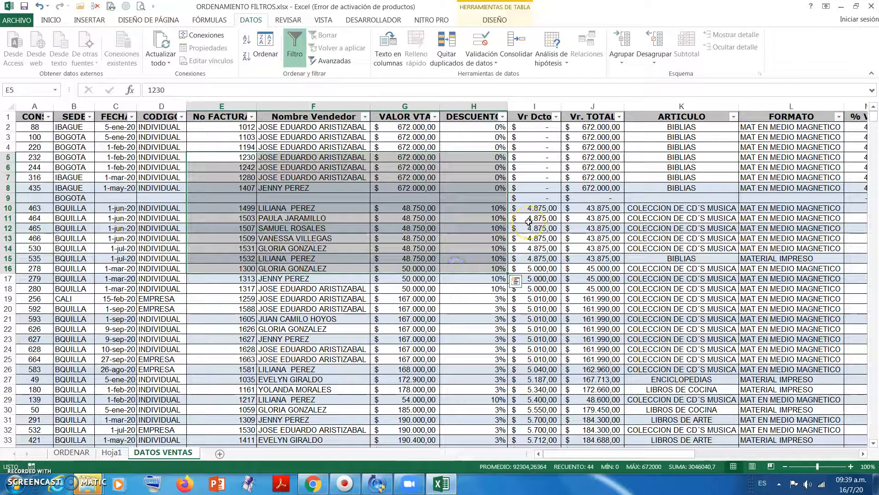
left_click(534, 197)
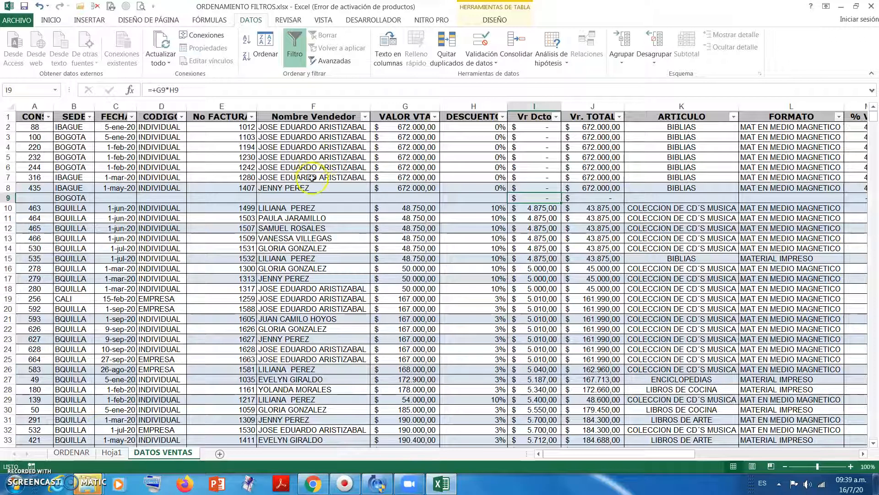
left_click(337, 166)
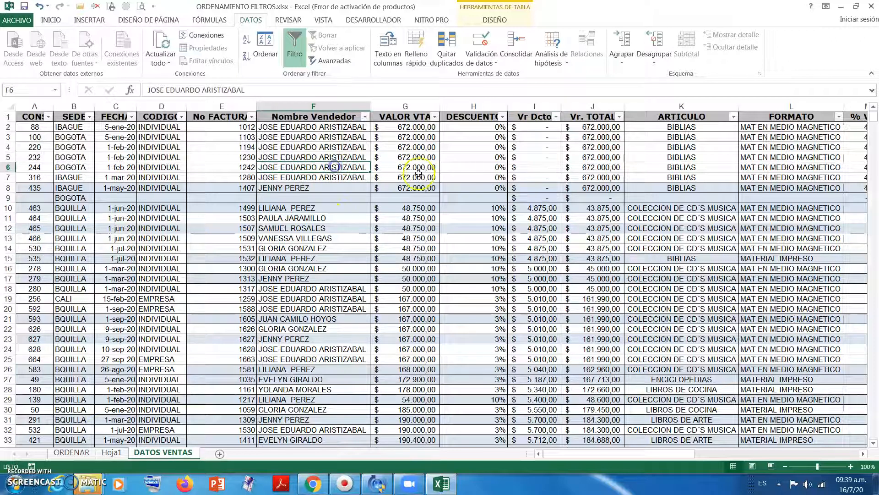
left_click(339, 228)
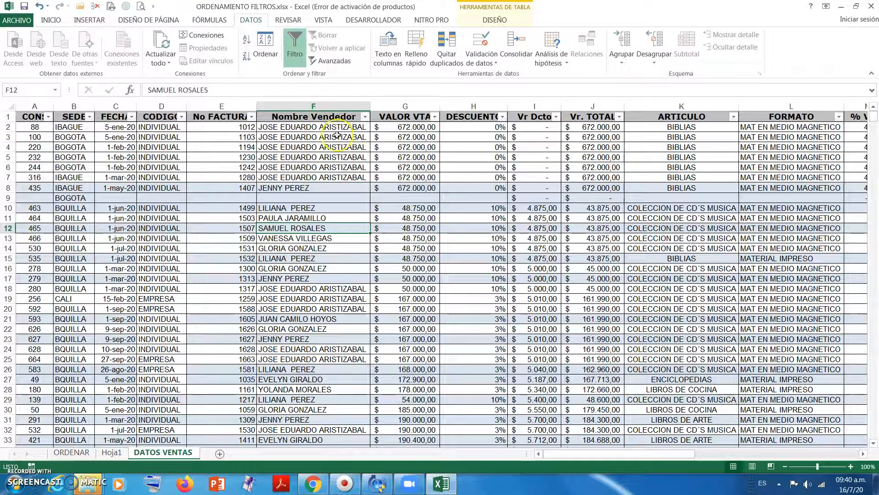
- Turn off the table's header filters, select a single cell inside the table and turn the filters on again
left_click(297, 56)
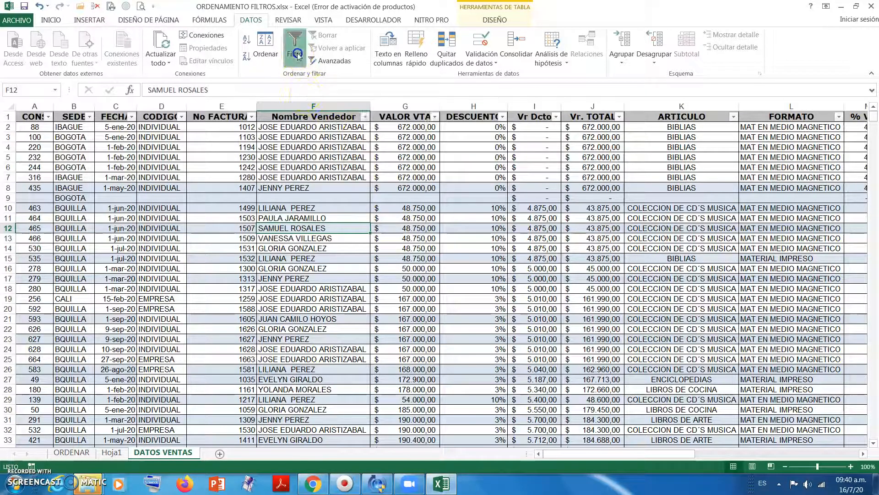
left_click(534, 238)
left_click(250, 258)
left_click(161, 218)
left_click(304, 207)
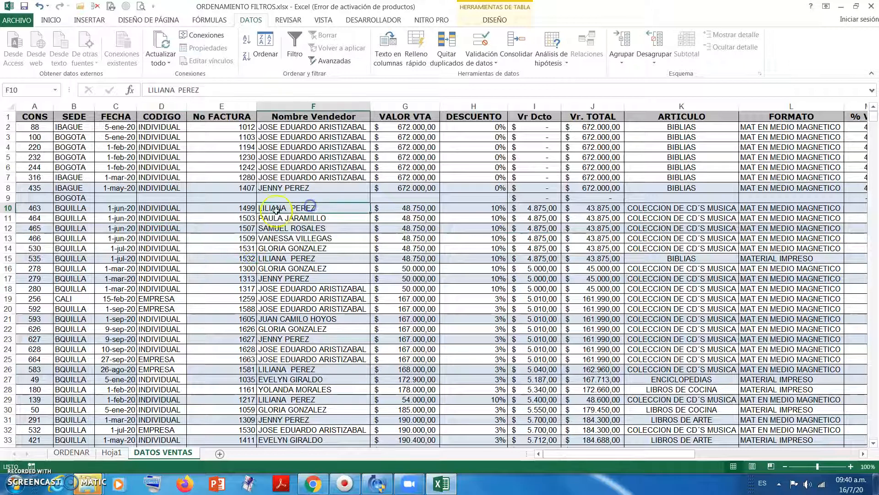
left_click(252, 228)
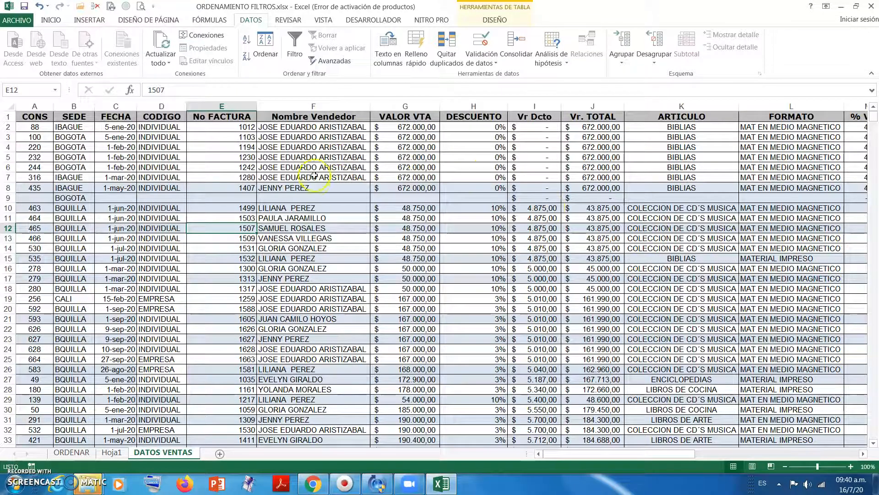
left_click(324, 186)
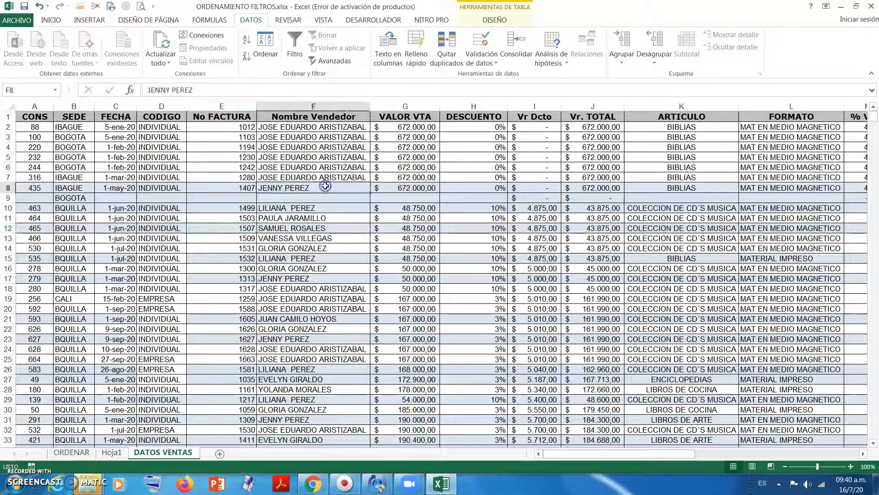
left_click(293, 44)
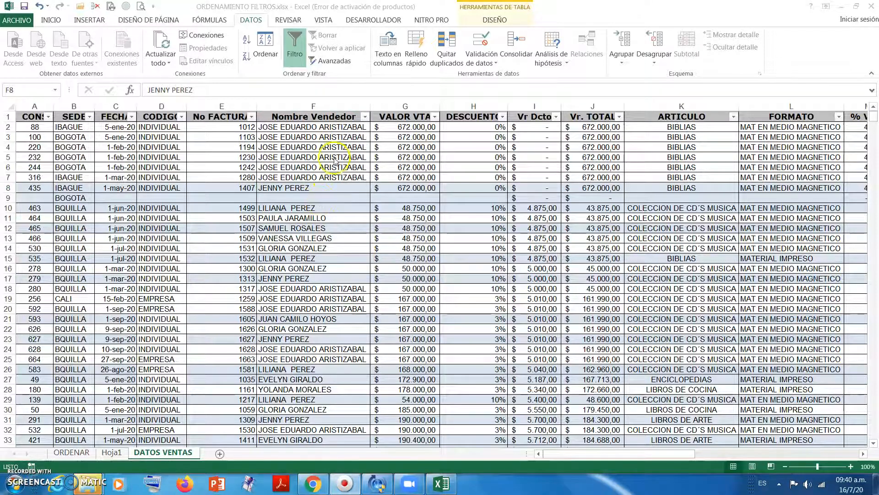
- Turn off the filters, select the header row from CONS to % VS D and reapply the filter to it
left_click(334, 160)
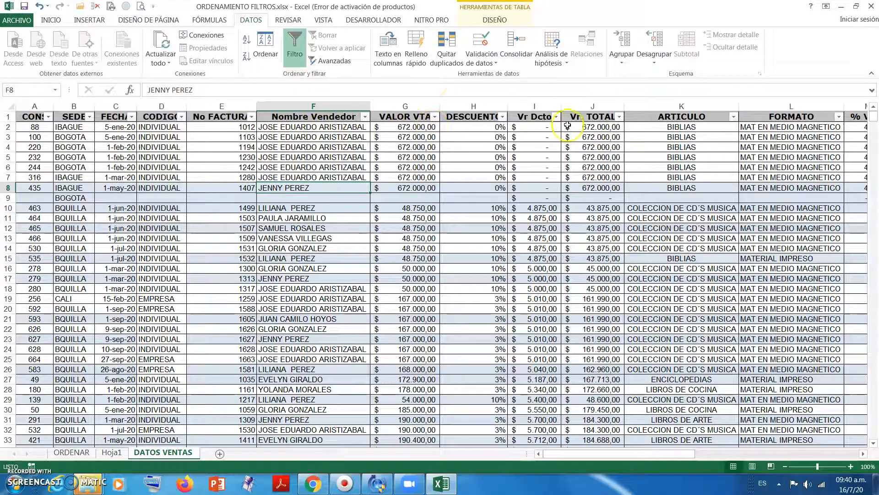
left_click(296, 55)
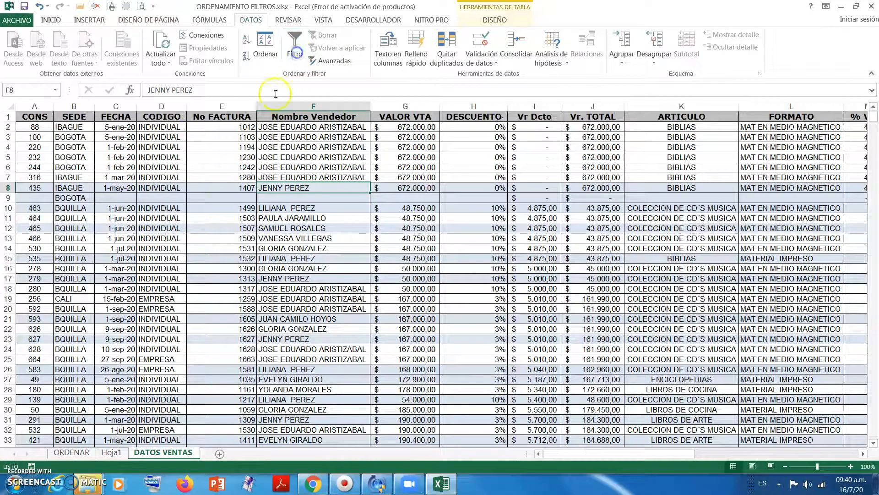
left_click_drag(27, 117, 789, 116)
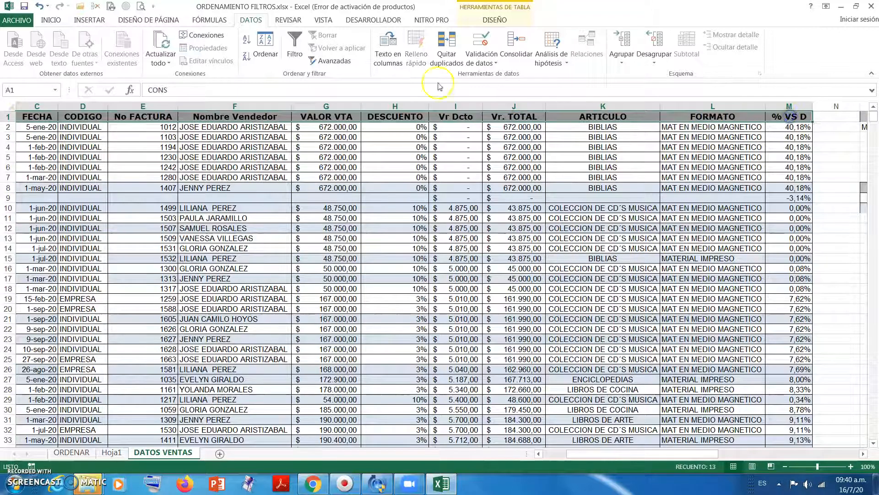
left_click(294, 44)
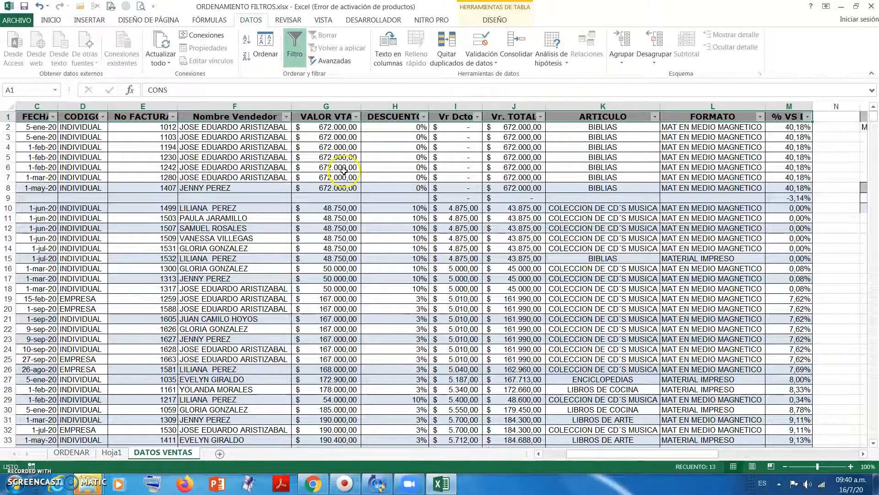
- Select the entire sales table from the CONS header to its last row and toggle the filter off and on
left_click(238, 138)
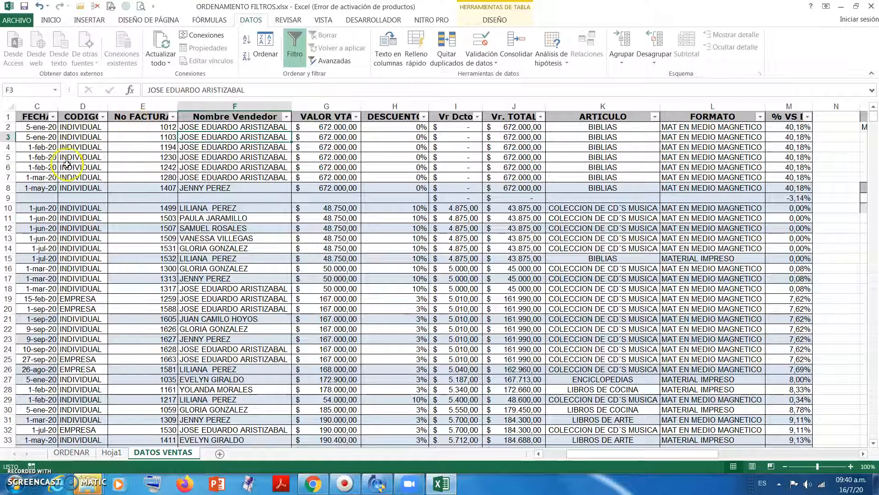
left_click_drag(55, 218, 522, 258)
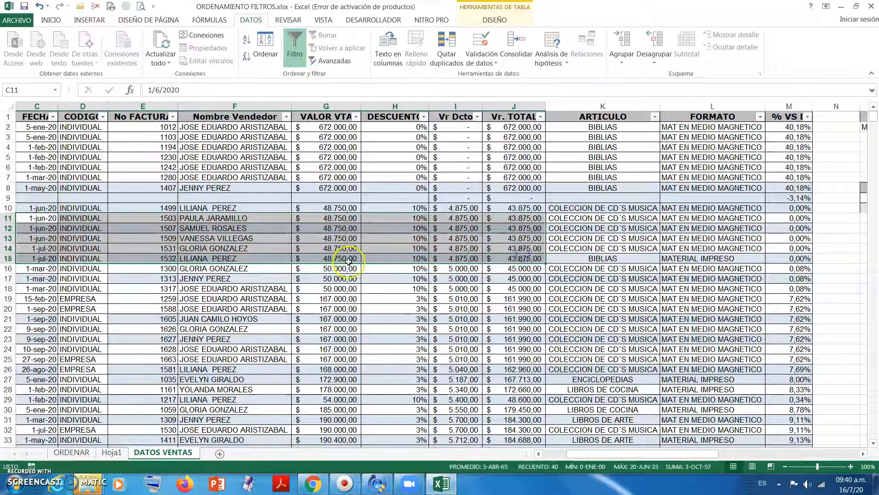
left_click_drag(589, 455, 523, 432)
left_click_drag(33, 117, 784, 424)
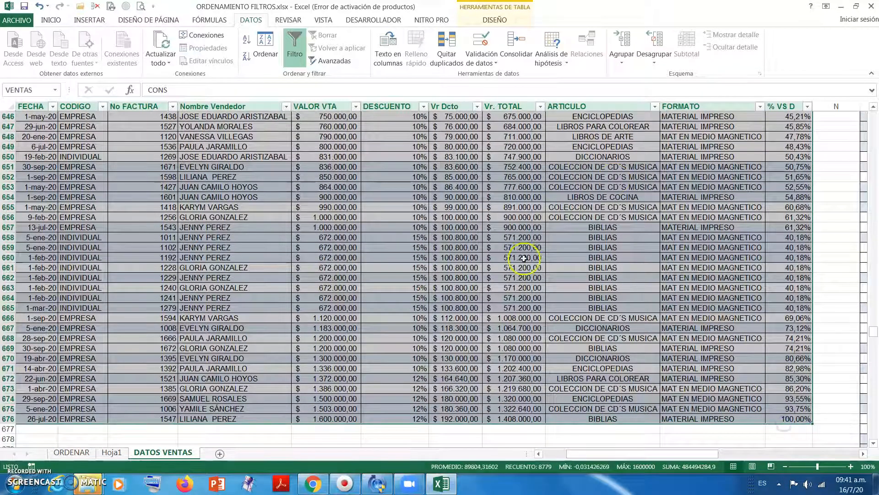
left_click(292, 55)
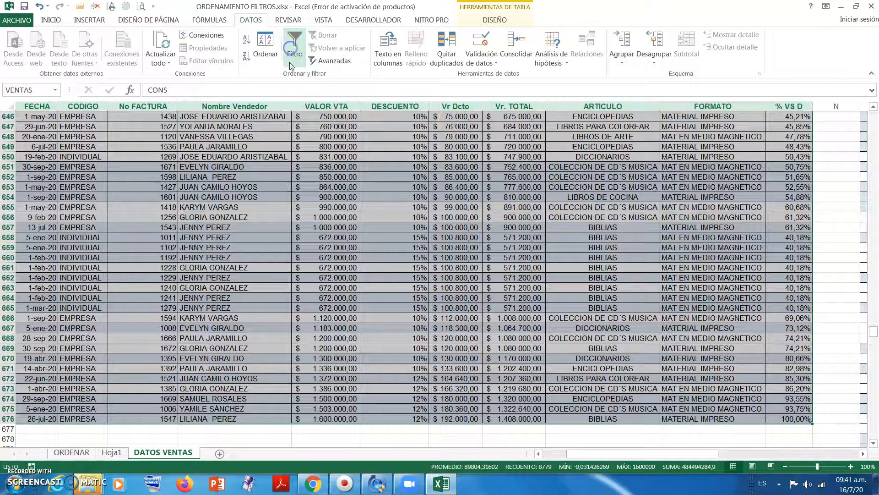
left_click(290, 56)
- Return to the start of the table, select one cell in the Nombre Vendedor column and toggle the filter off and on
left_click(299, 123)
scroll(311, 170, "up", 6)
left_click(522, 249)
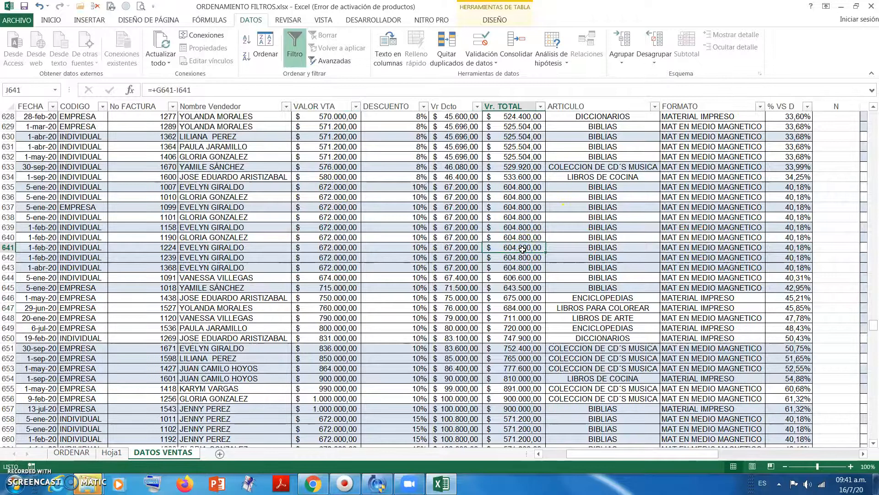
key("ctrl+Up")
left_click(289, 179)
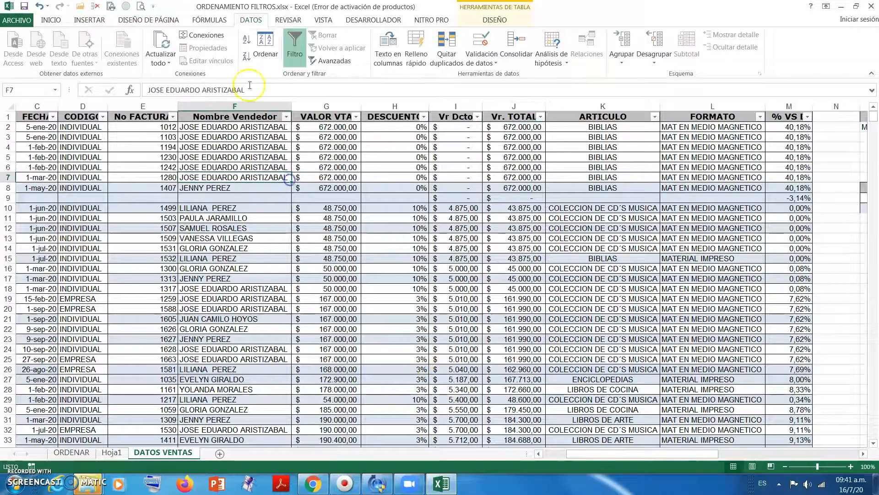
left_click(295, 52)
left_click(295, 53)
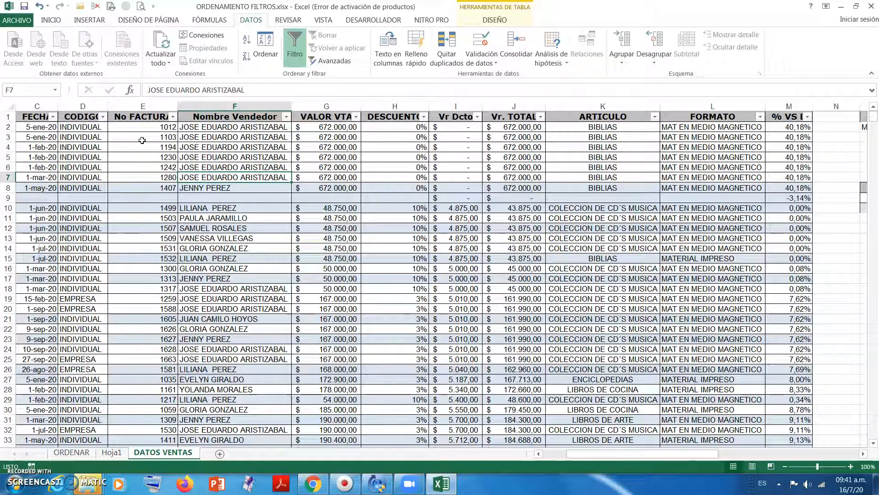
- Examine the date filter options available for the FECHA column, leaving the column unfiltered
left_click(52, 118)
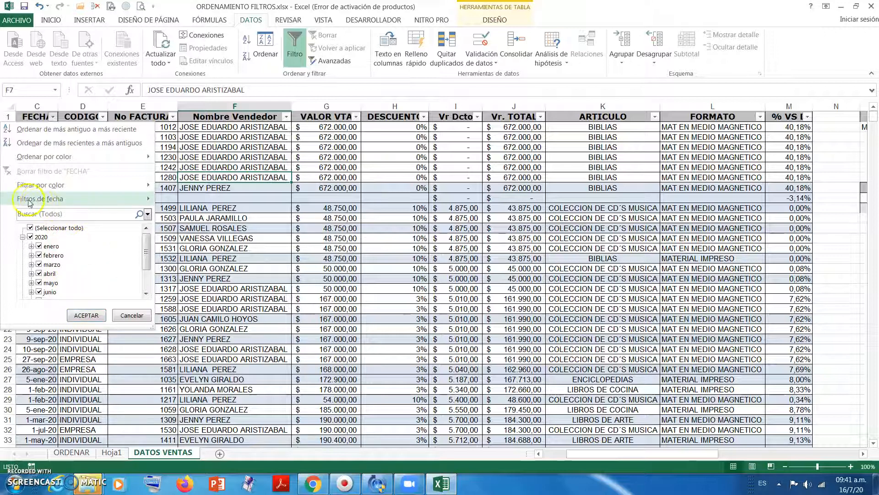
mouse_move(38, 201)
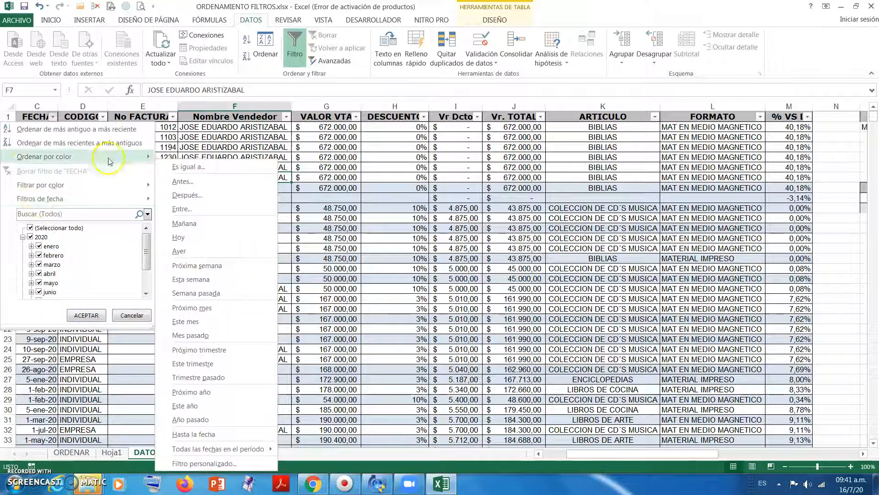
left_click(319, 144)
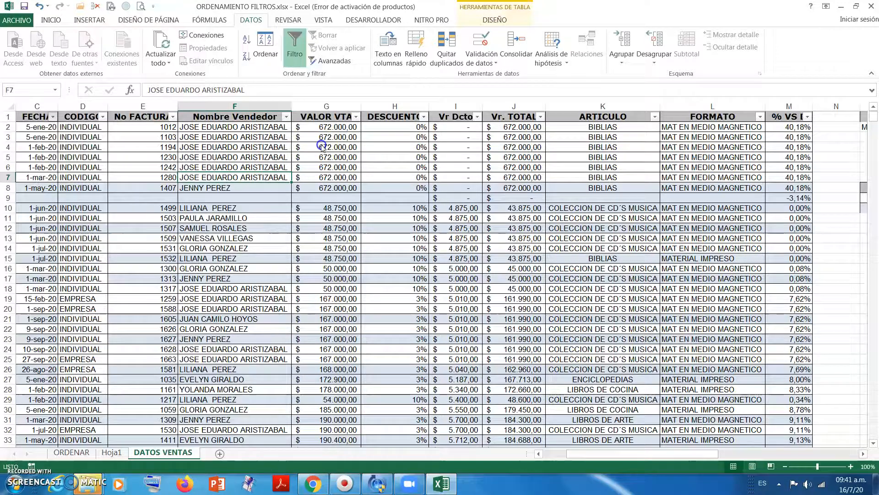
- Examine the text filter options available for the Nombre Vendedor column and close the list without filtering
left_click(287, 117)
mouse_move(190, 200)
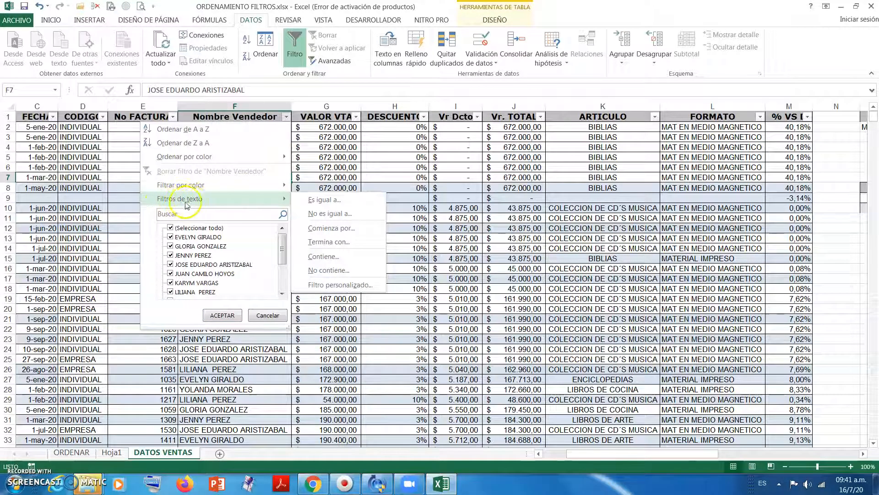
left_click(458, 176)
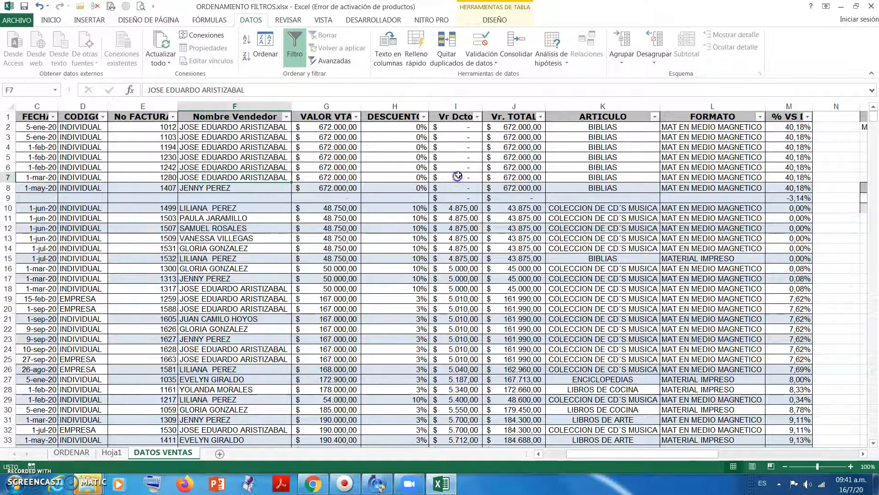
- Examine the number filter options available for the Vr. TOTAL column and close the list without filtering
left_click(541, 116)
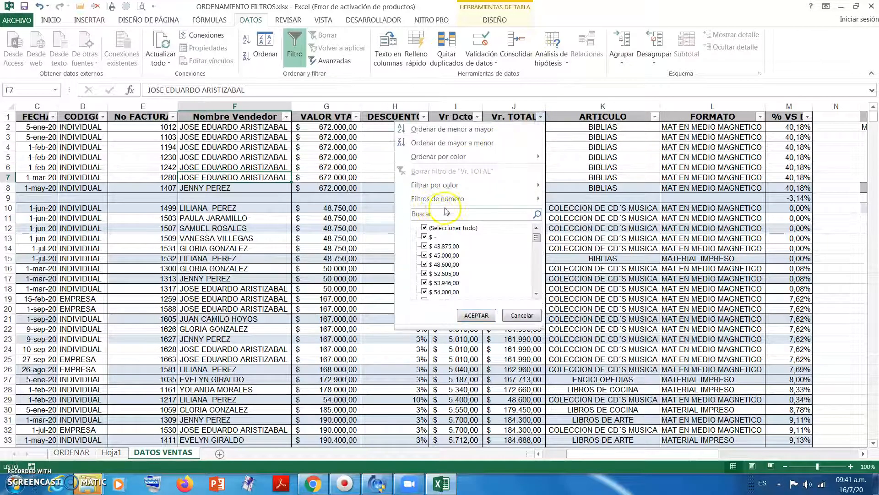
mouse_move(425, 202)
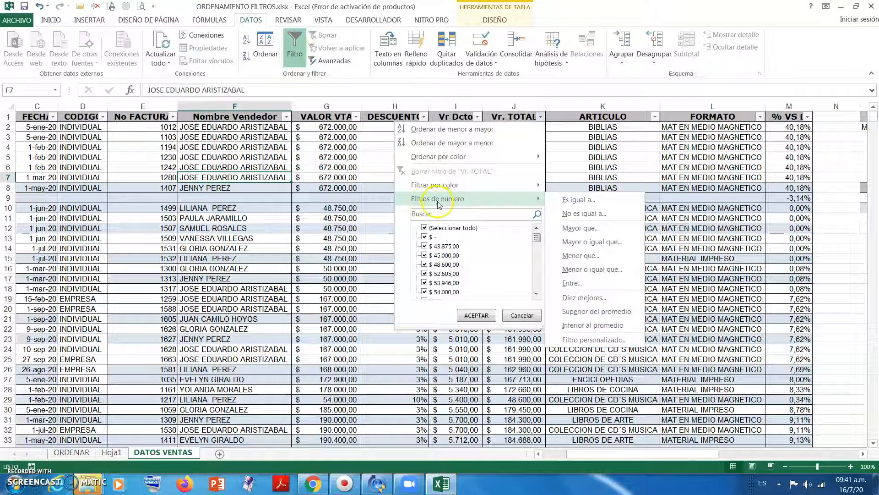
left_click(358, 187)
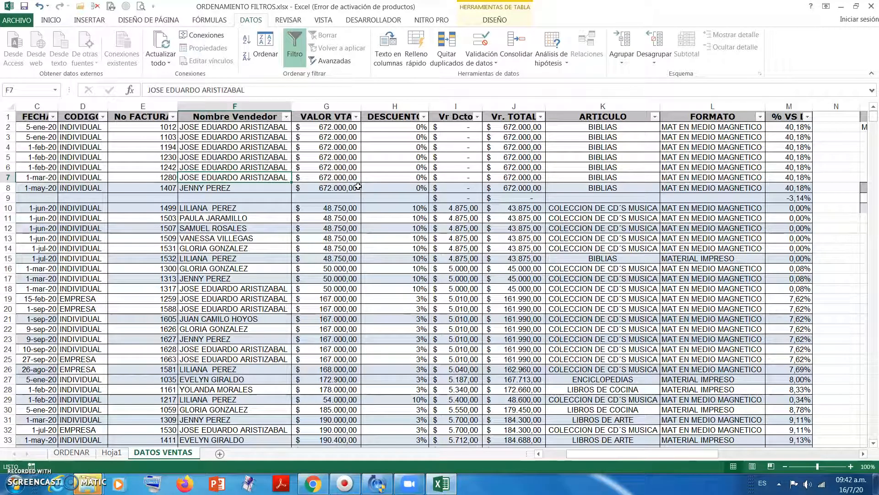
- Look through the filter values of the Nombre Vendedor and CODIGO columns without applying any filter
left_click(286, 117)
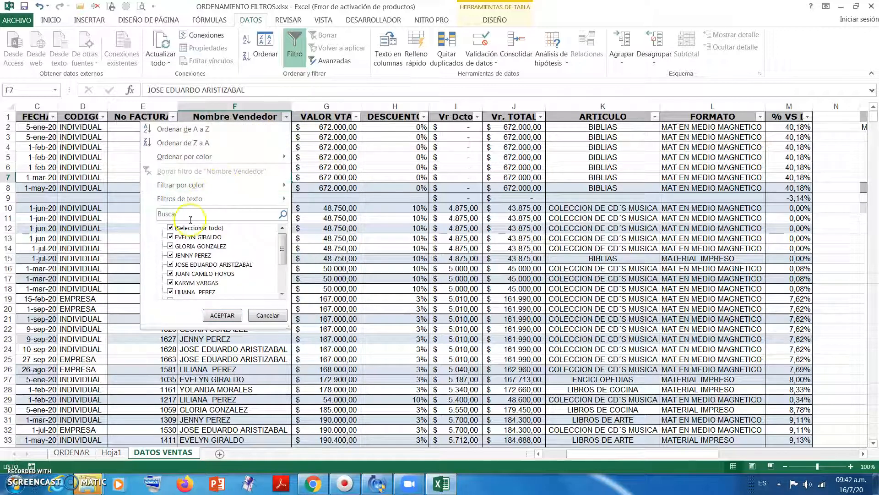
left_click(359, 192)
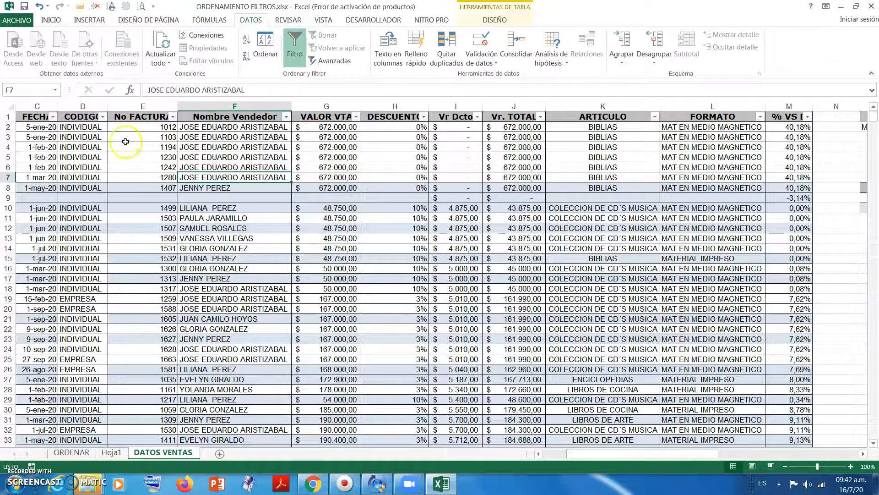
left_click(104, 117)
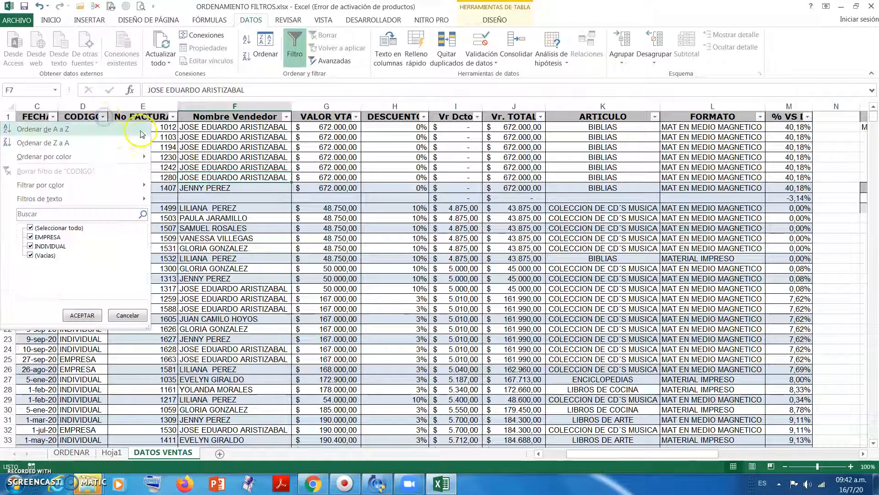
left_click(213, 180)
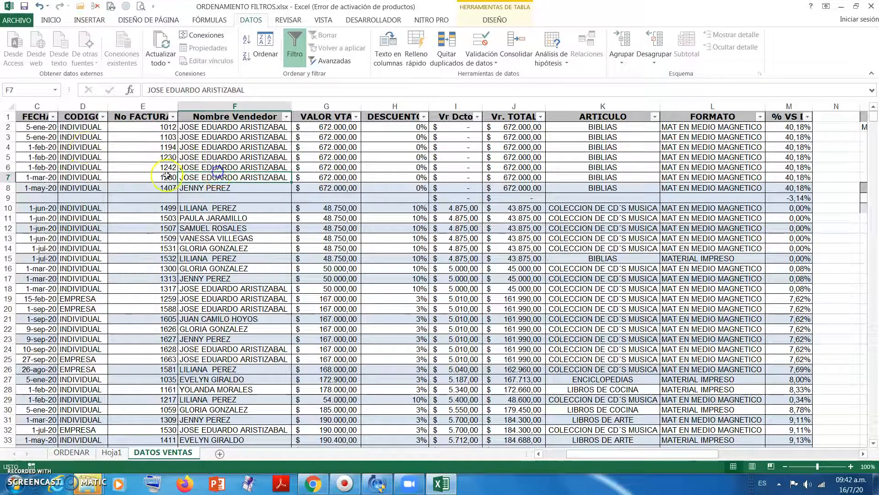
- Filter the CODIGO column to show only INDIVIDUAL records
left_click(93, 132)
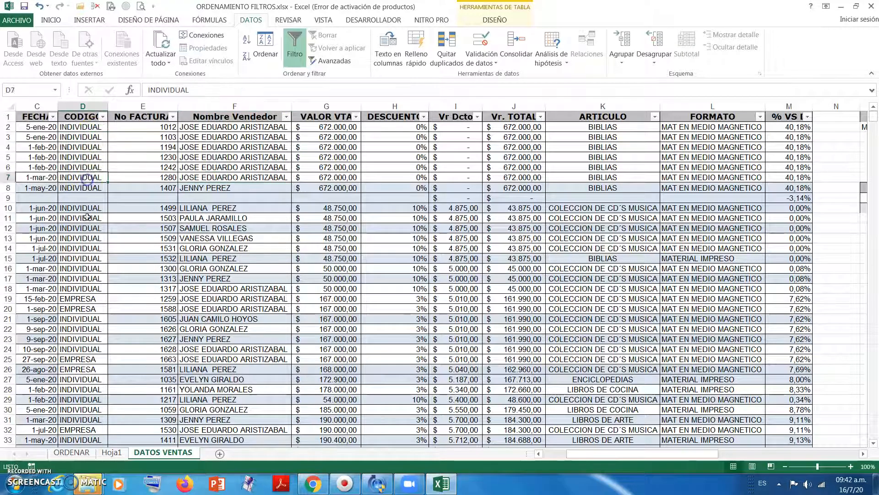
left_click(94, 234)
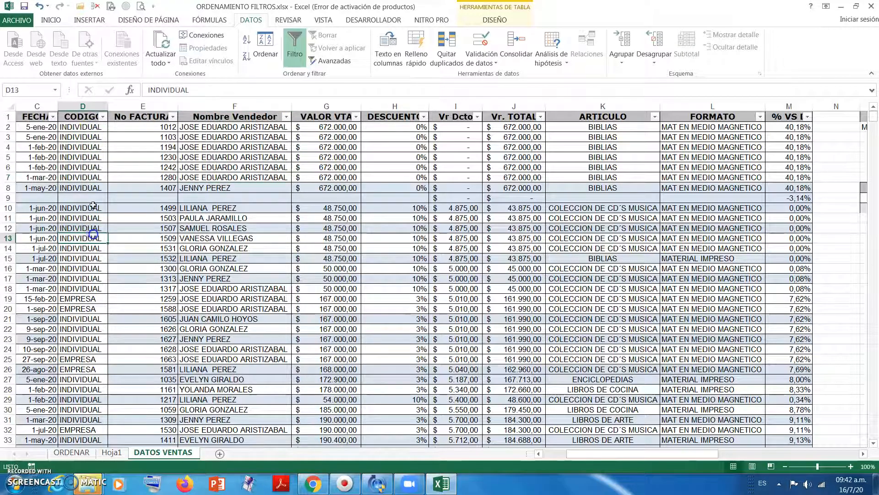
left_click(103, 117)
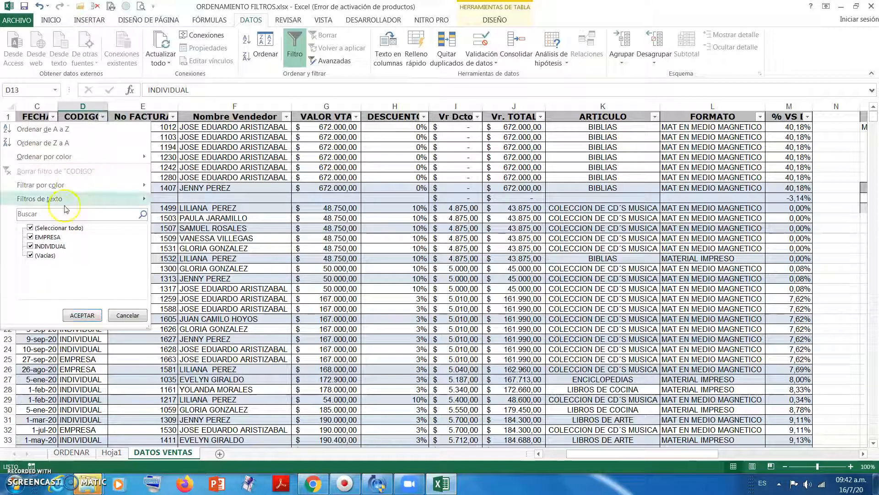
left_click(30, 228)
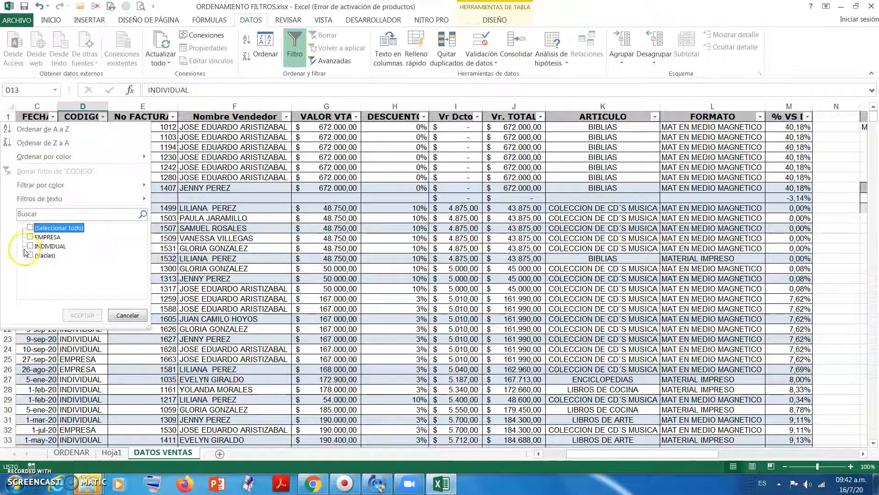
left_click(31, 246)
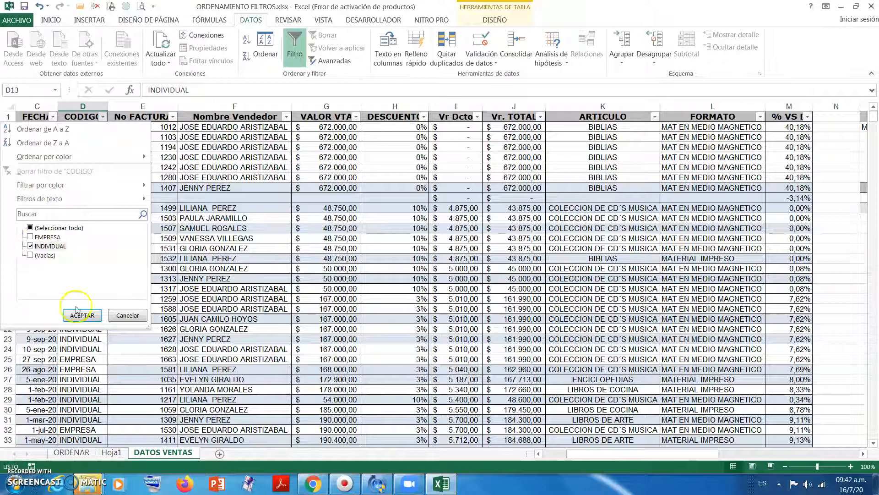
left_click(79, 315)
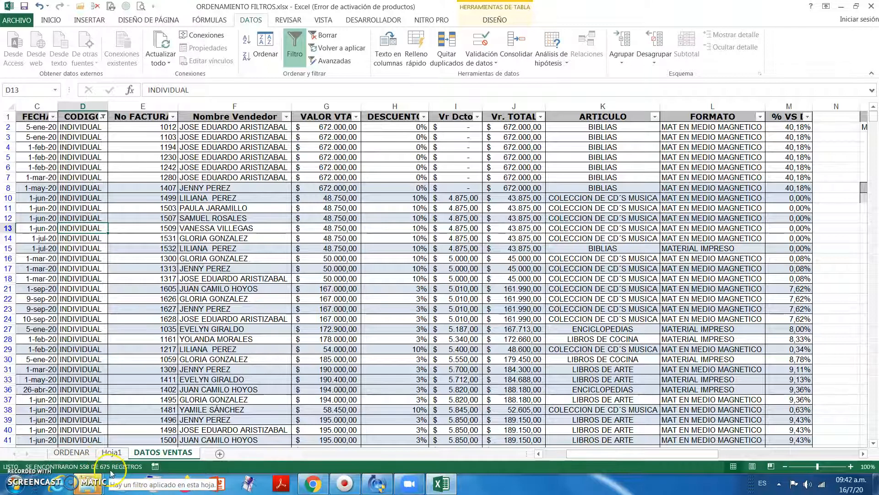
- Filter the VALOR VTA column with a number filter for values greater than (es mayor que) 50000
left_click(142, 285)
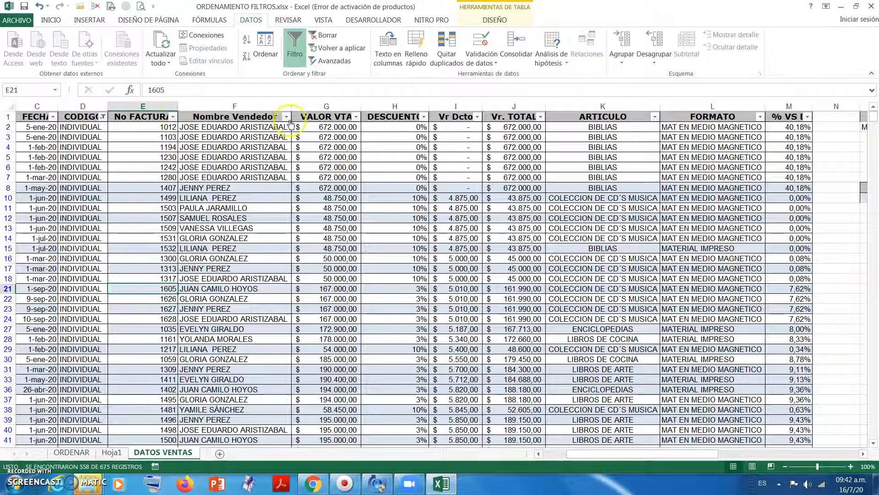
left_click(355, 118)
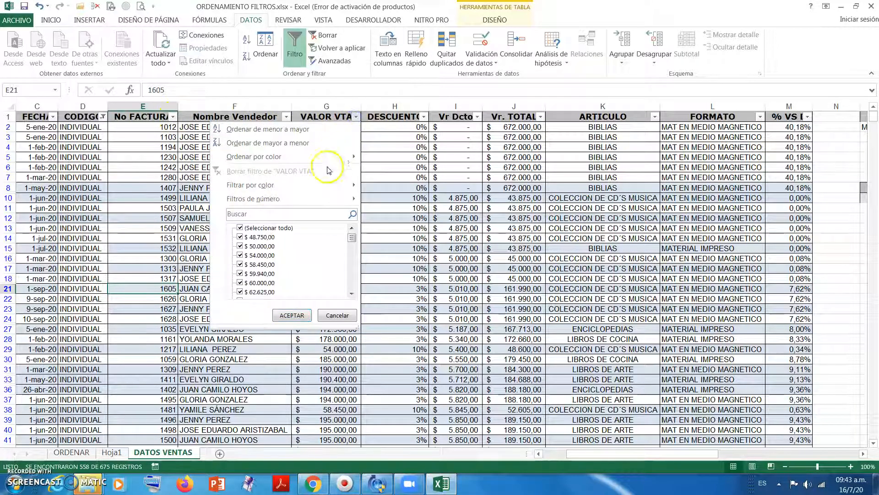
mouse_move(352, 235)
left_mouse_down()
mouse_move(353, 291)
mouse_move(356, 237)
left_mouse_up()
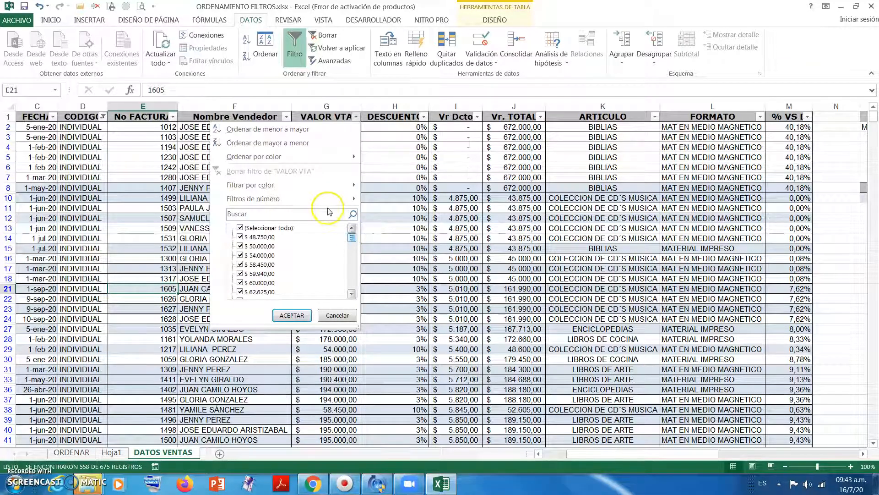
mouse_move(274, 200)
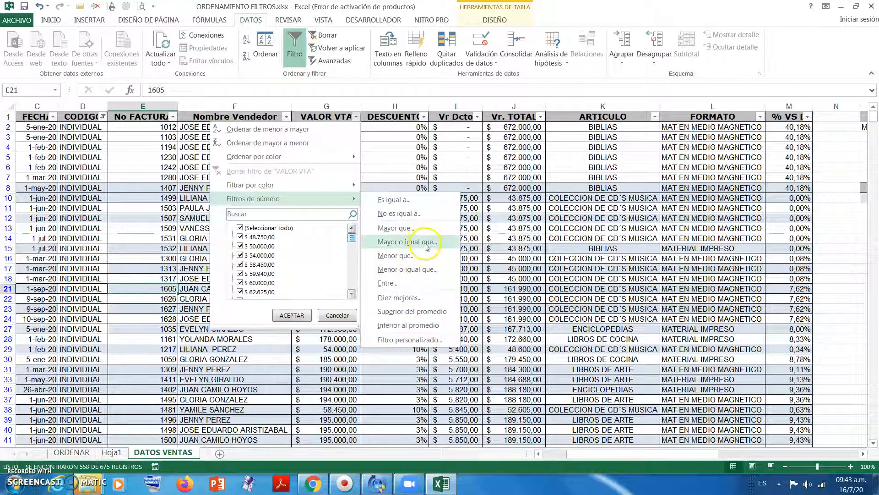
left_click(425, 229)
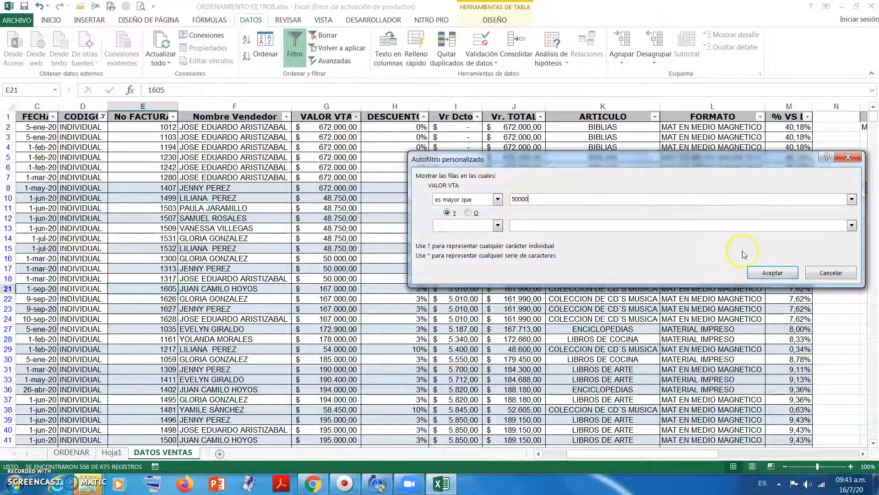
left_click(773, 272)
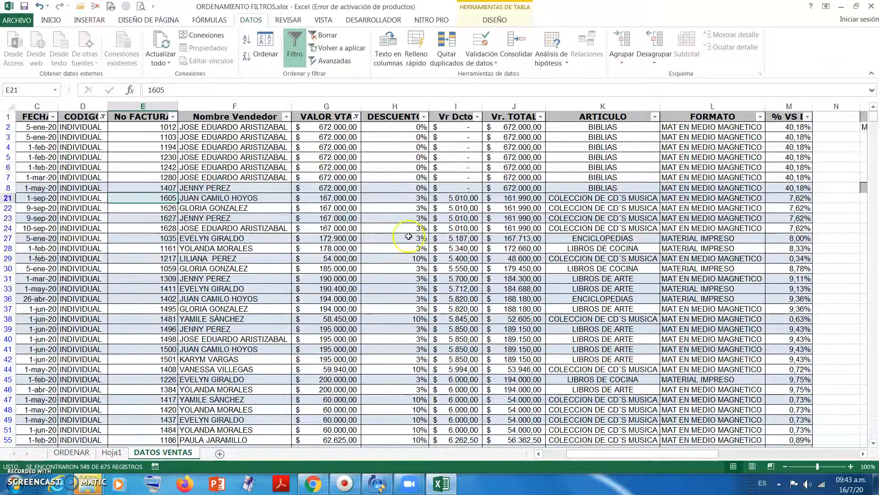
- Check the filtered CODIGO and VALOR VTA cells, and sort the rows by No FACTURA from smallest to largest
left_click_drag(81, 137, 80, 225)
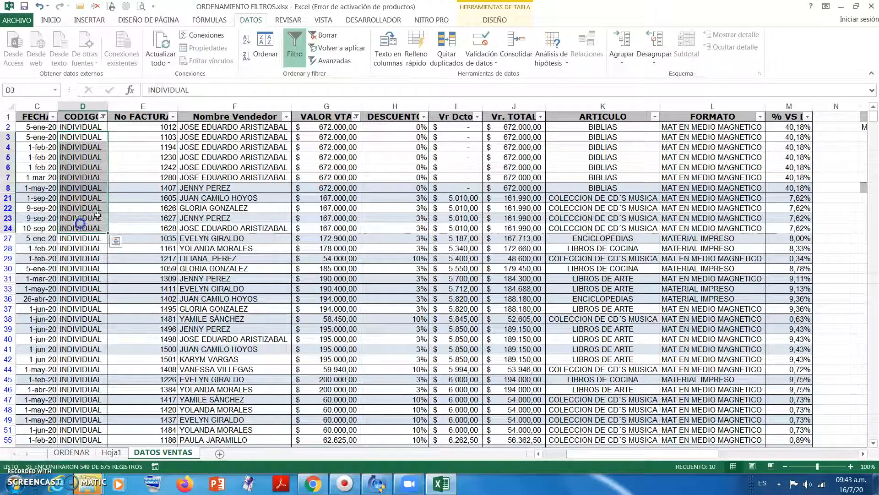
left_click_drag(321, 136, 320, 227)
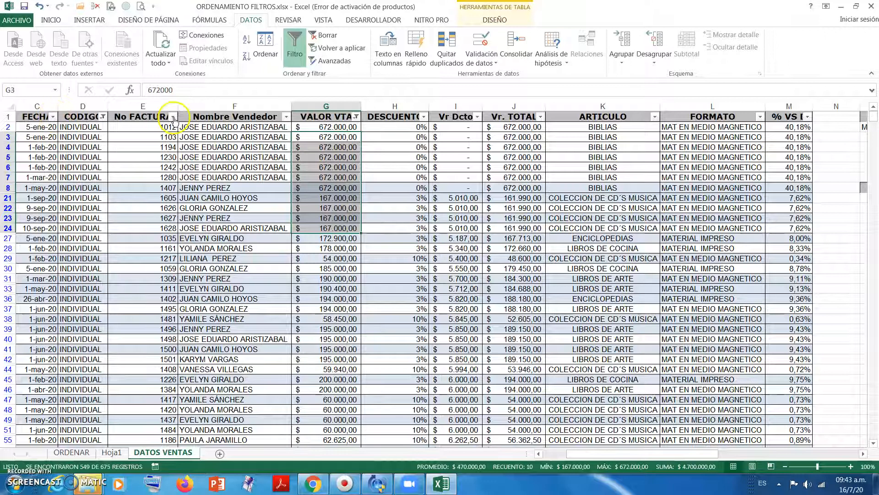
left_click(173, 117)
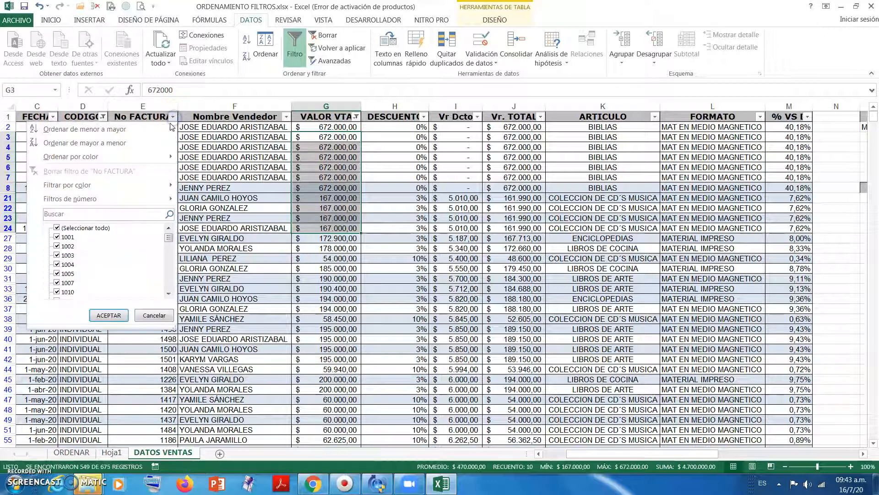
left_click(99, 131)
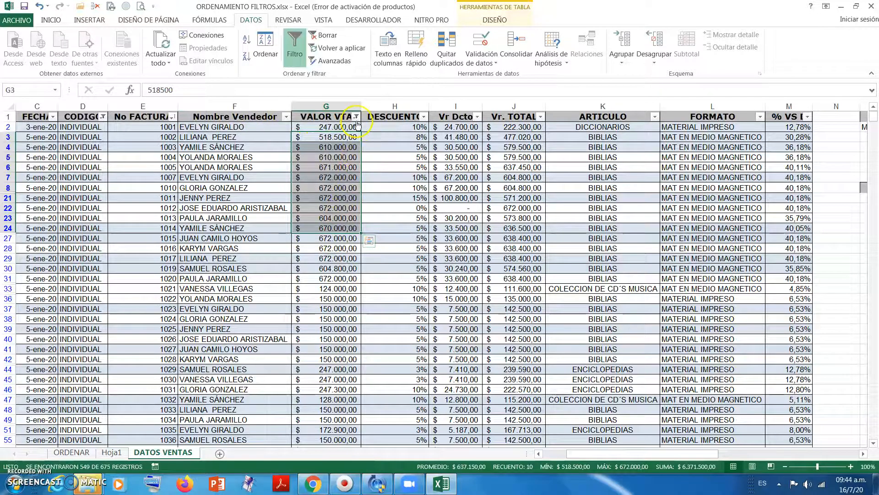
- Clear the filters from the VALOR VTA and CODIGO columns
left_click(355, 116)
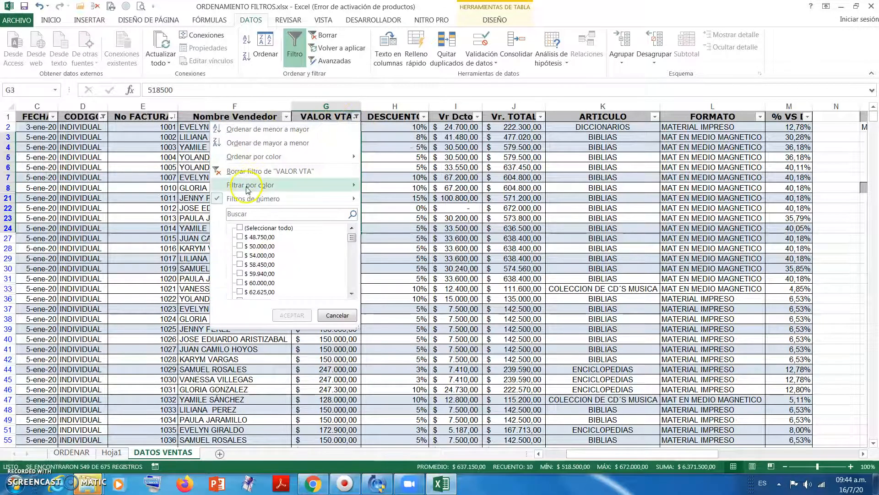
left_click(253, 172)
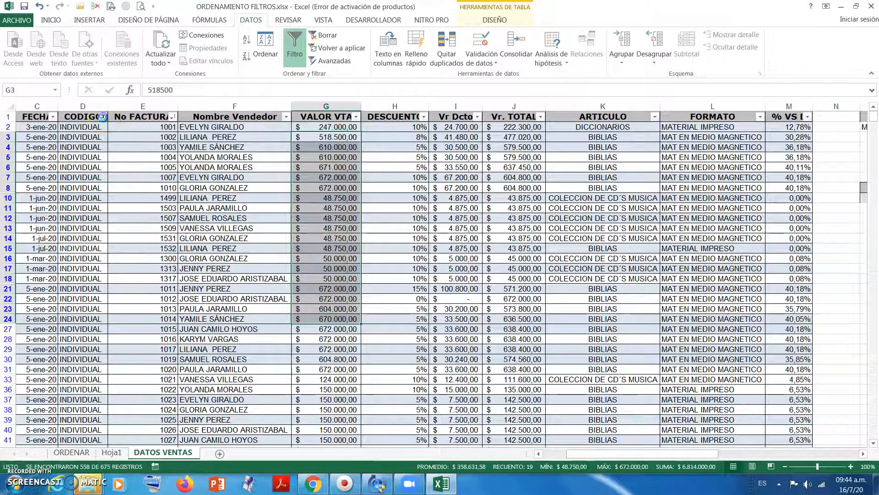
left_click(103, 117)
left_click(83, 168)
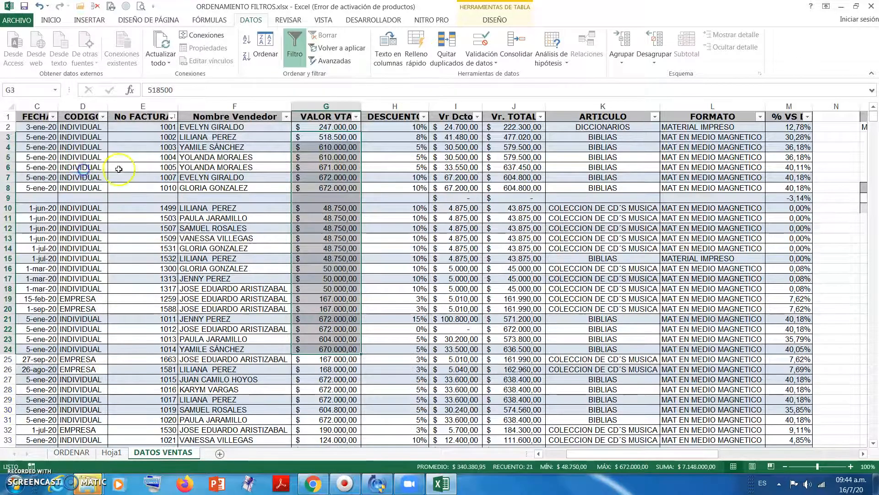
left_click(444, 169)
left_click(375, 166)
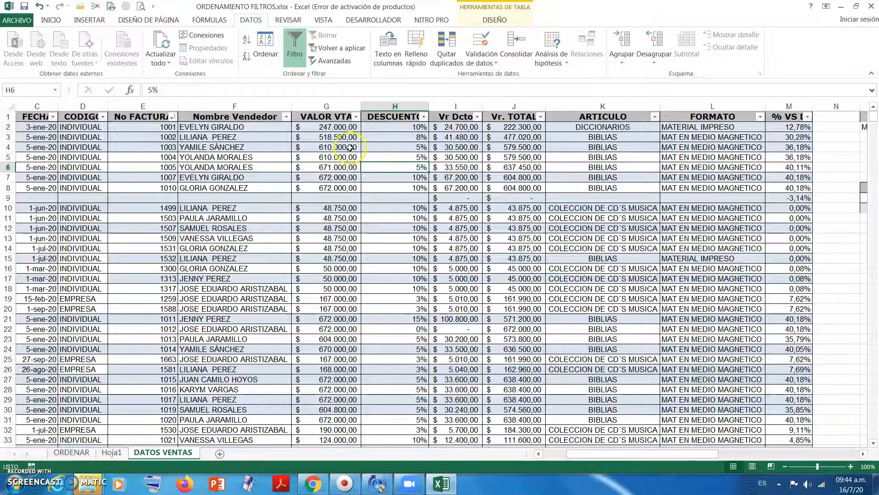
left_click(377, 154)
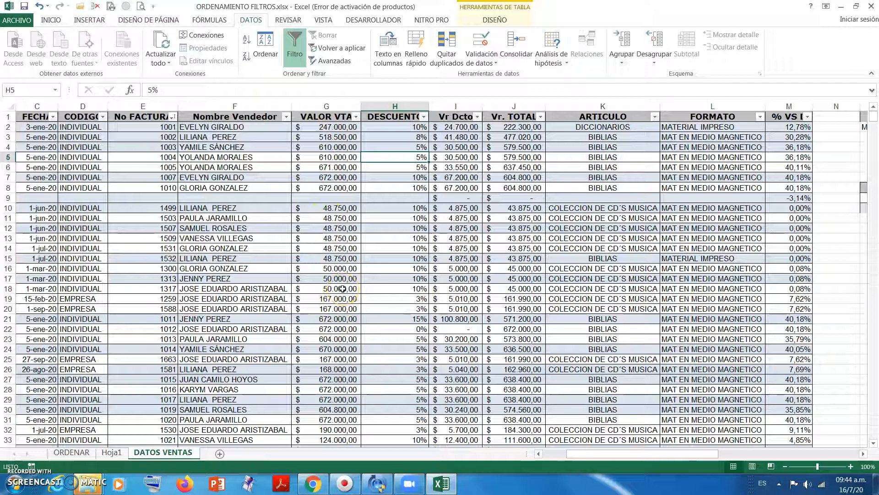
- Start a custom text filter on the Nombre Vendedor column with "comienza por" S as the first condition
left_click(539, 454)
left_click(539, 454)
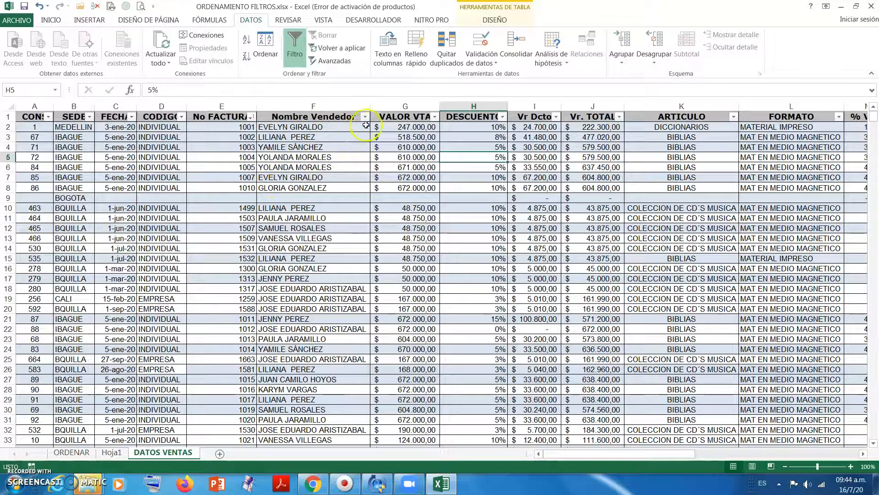
left_click(334, 147)
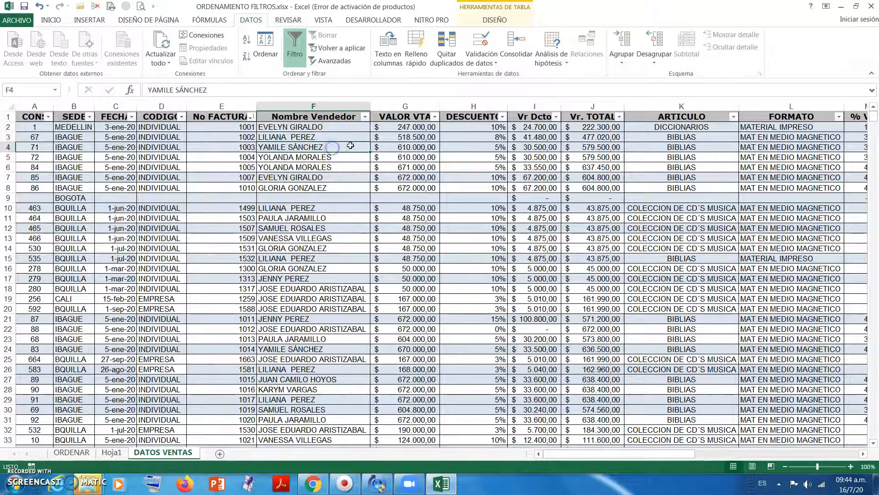
left_click(365, 117)
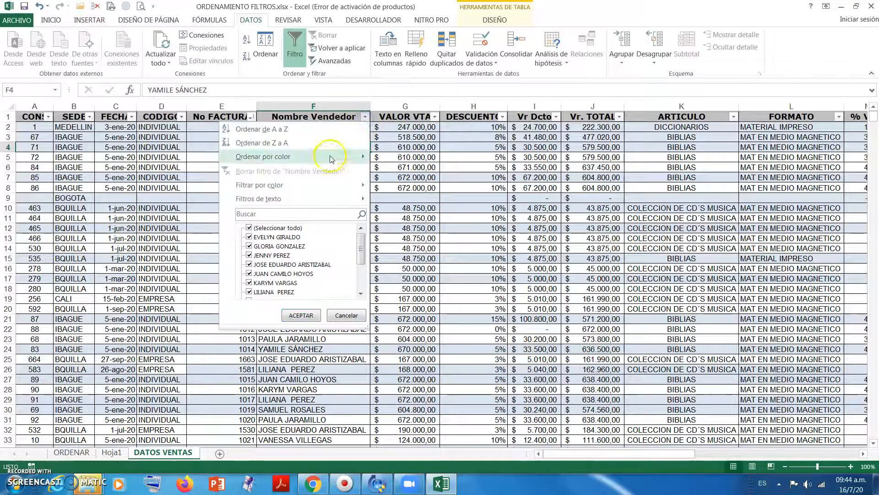
mouse_move(274, 198)
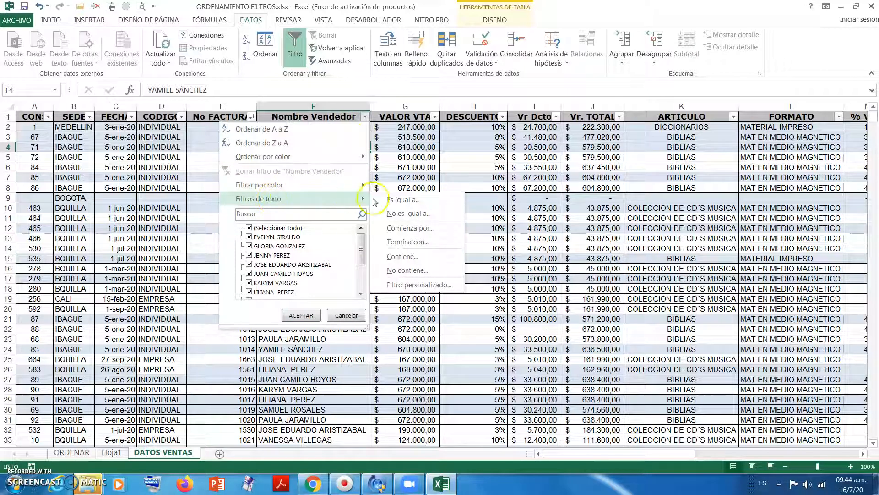
left_click(408, 284)
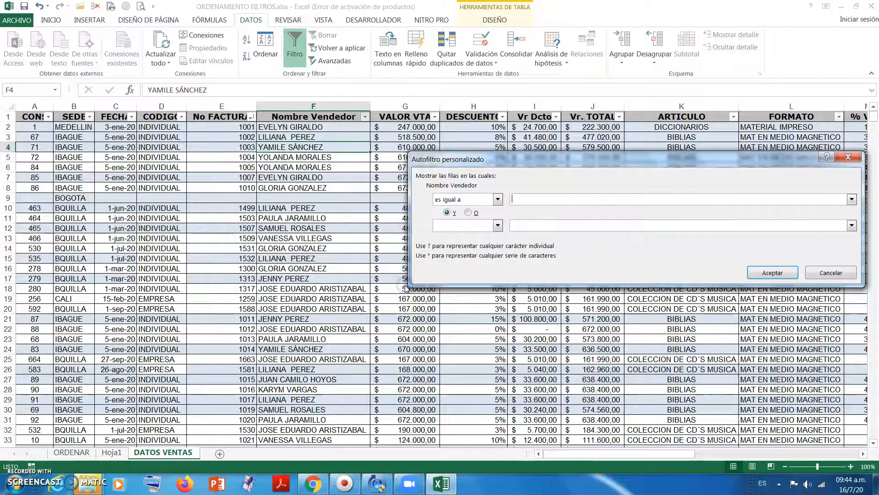
left_click(497, 199)
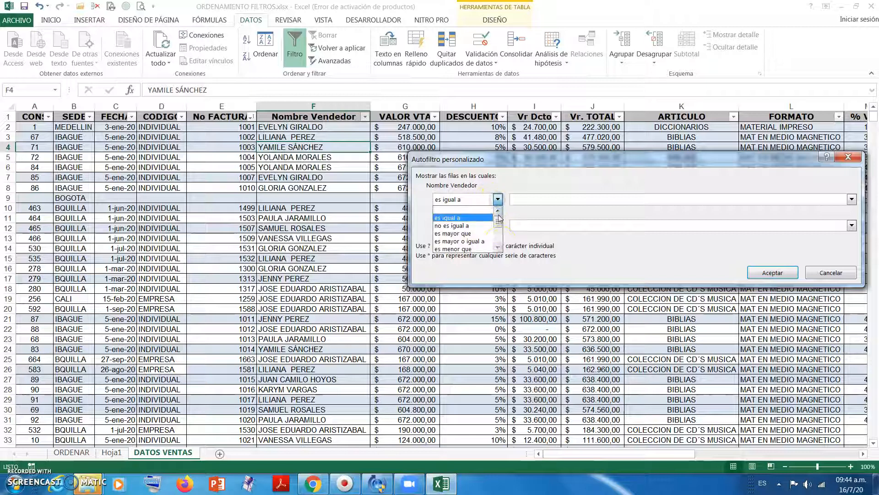
left_click(500, 248)
left_click(499, 248)
left_click(499, 249)
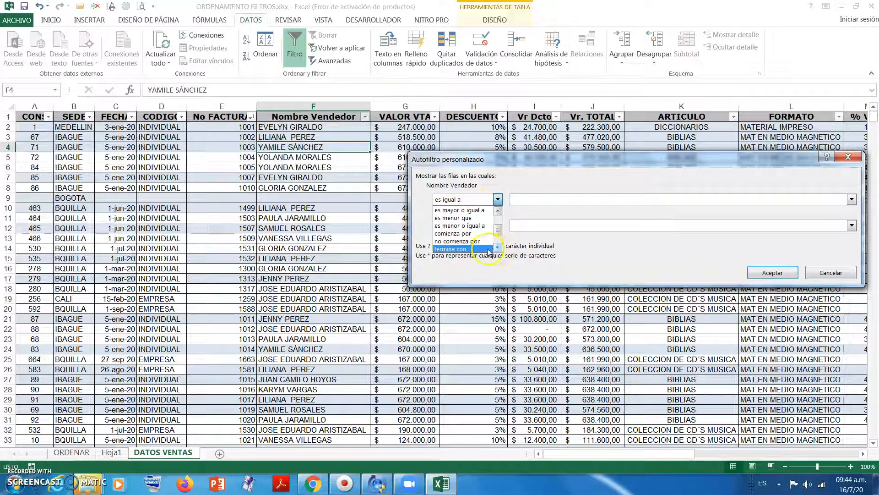
left_click(480, 235)
left_click(534, 200)
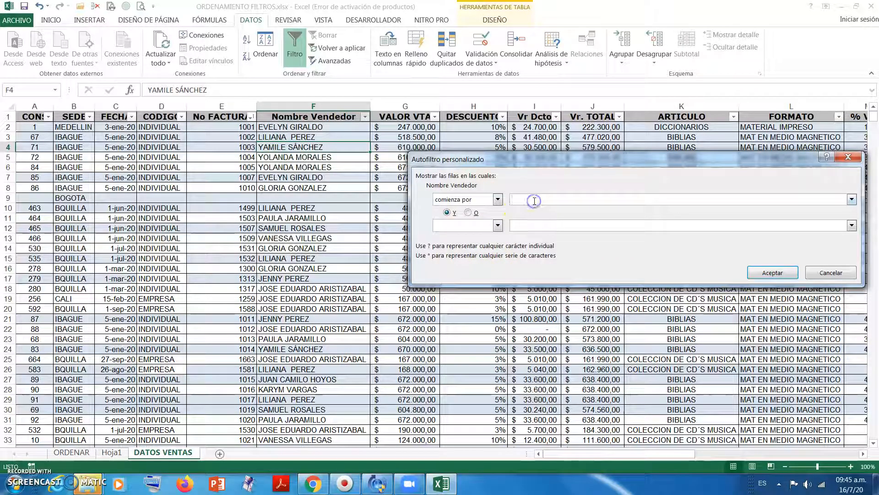
type("S")
- Change the value of the first condition, "comienza por", to J
left_click(498, 225)
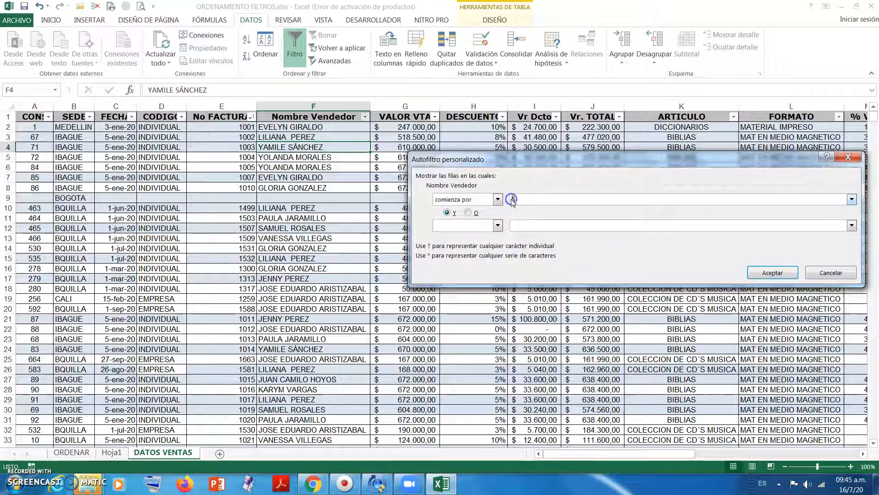
key("BackSpace")
type("J")
- Add the second condition "termina con" S joined with Y, apply the Nombre Vendedor filter and review the filtered rows
left_click(496, 226)
left_click(498, 274)
left_click(498, 274)
left_click(499, 274)
left_click(498, 274)
left_click(474, 268)
left_click(528, 225)
type("S")
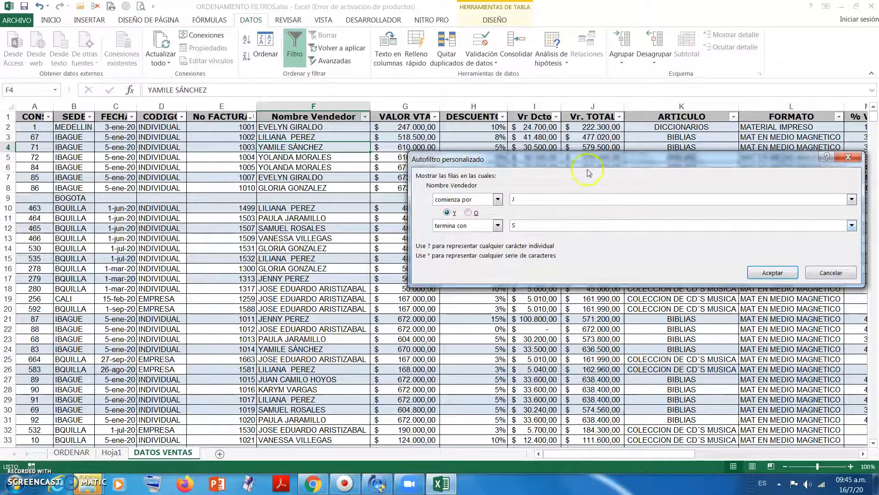
left_click_drag(592, 161, 541, 140)
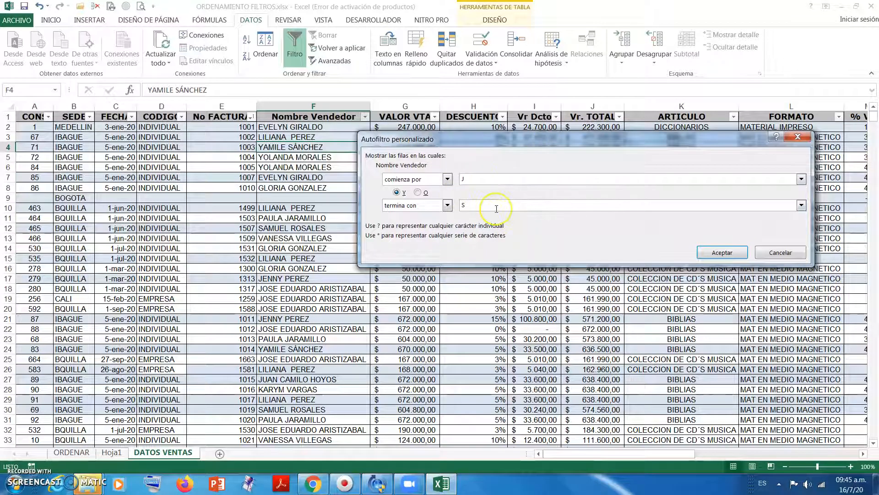
left_click(728, 252)
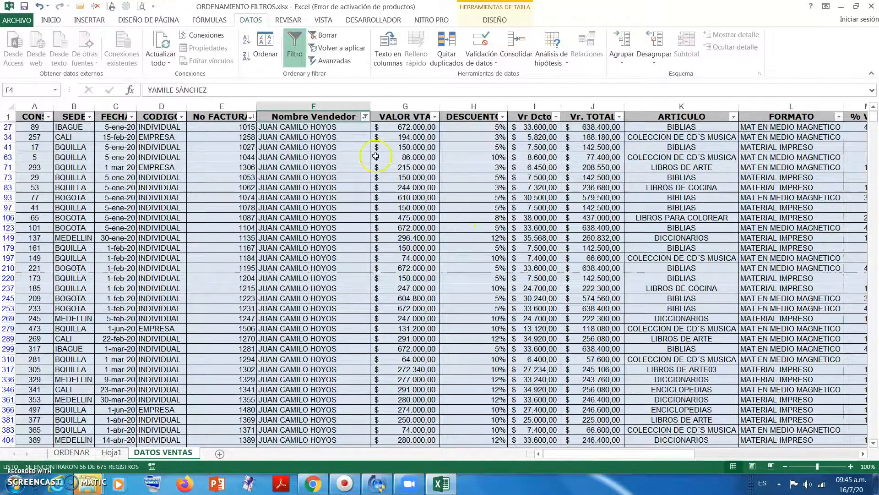
scroll(375, 156, "down", 10)
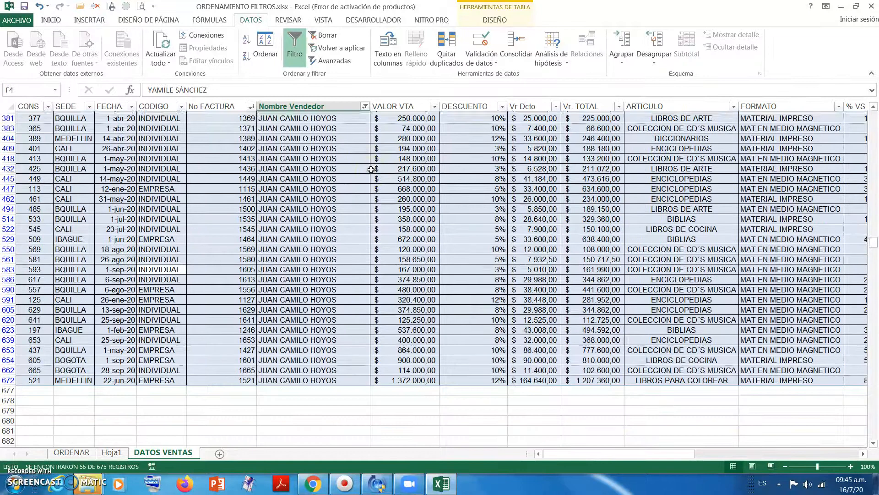
scroll(371, 170, "up", 10)
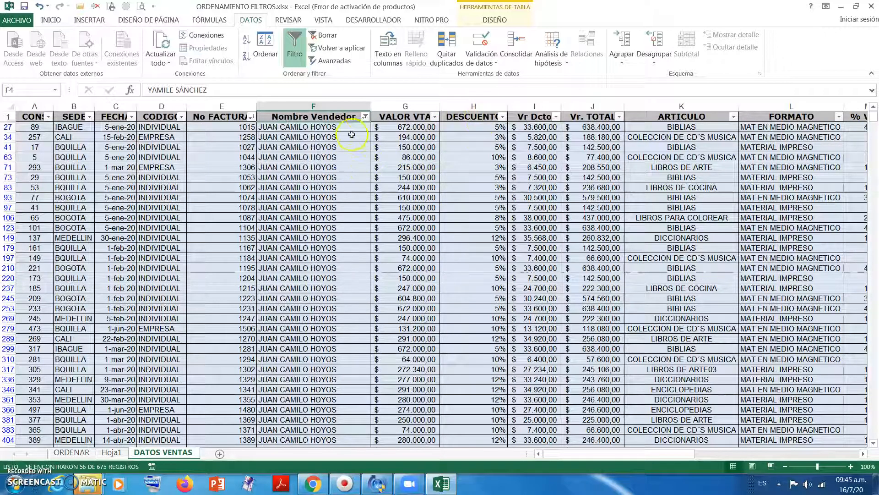
- Clear the filter from the Nombre Vendedor column and review the amounts in the VALOR VTA column
left_click(365, 116)
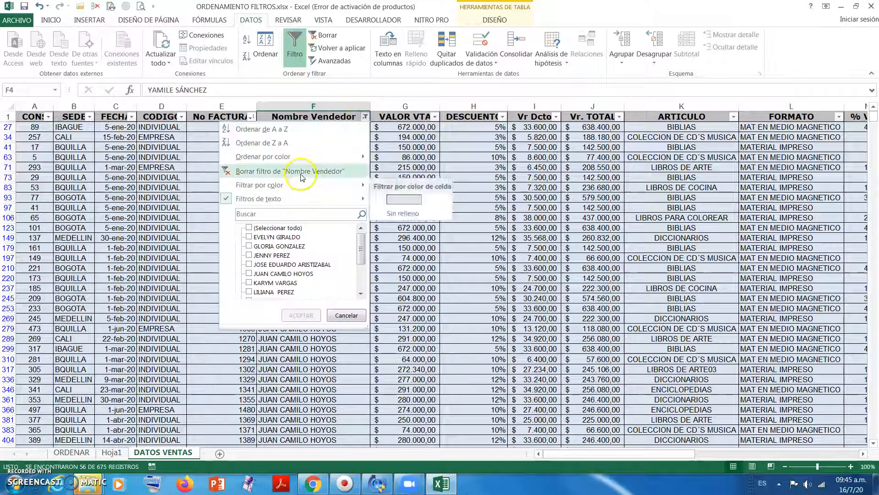
left_click(302, 172)
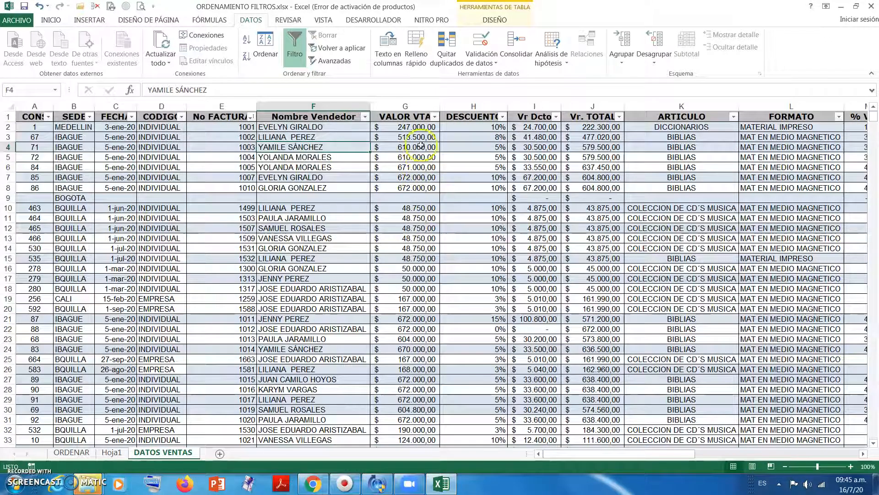
left_click_drag(419, 132, 426, 270)
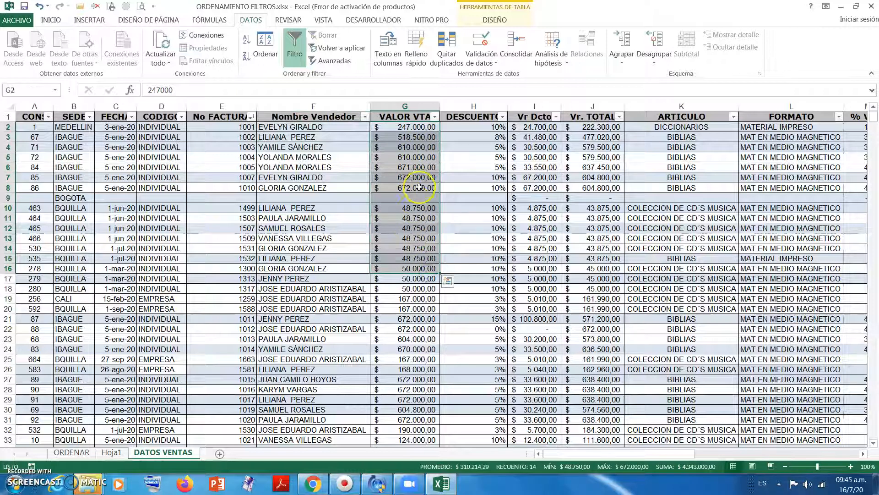
left_click(472, 157)
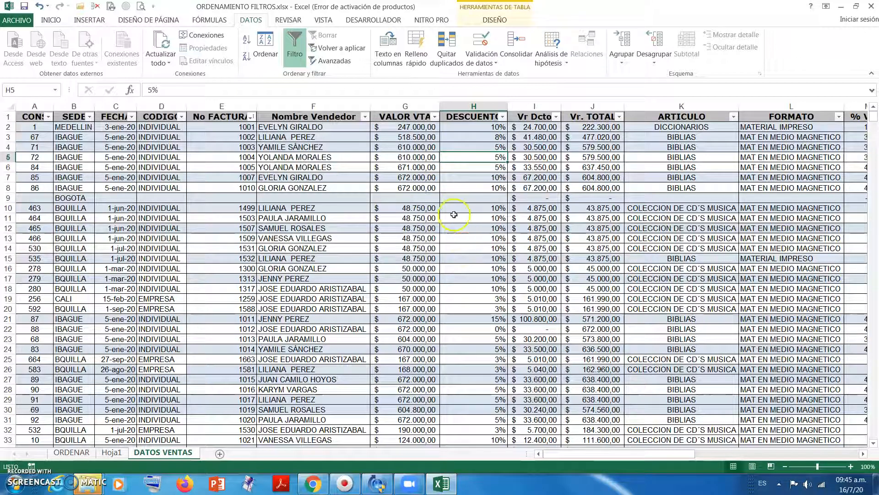
left_click(419, 158)
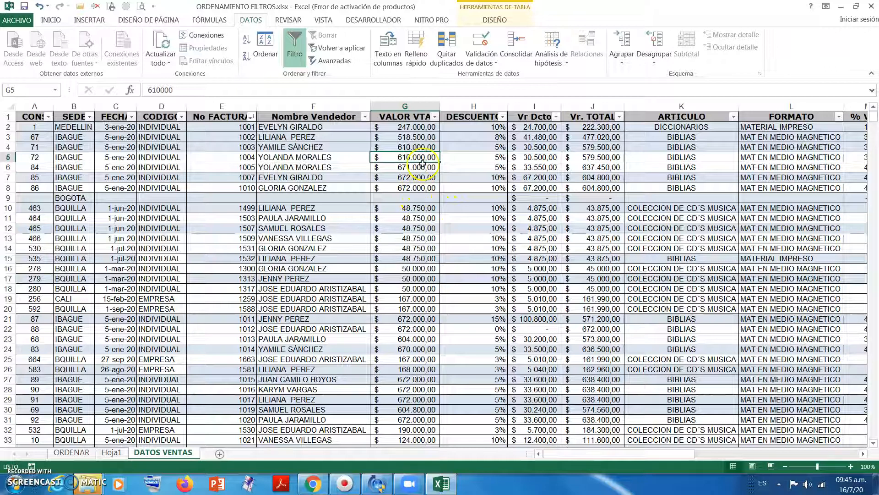
left_click(419, 207)
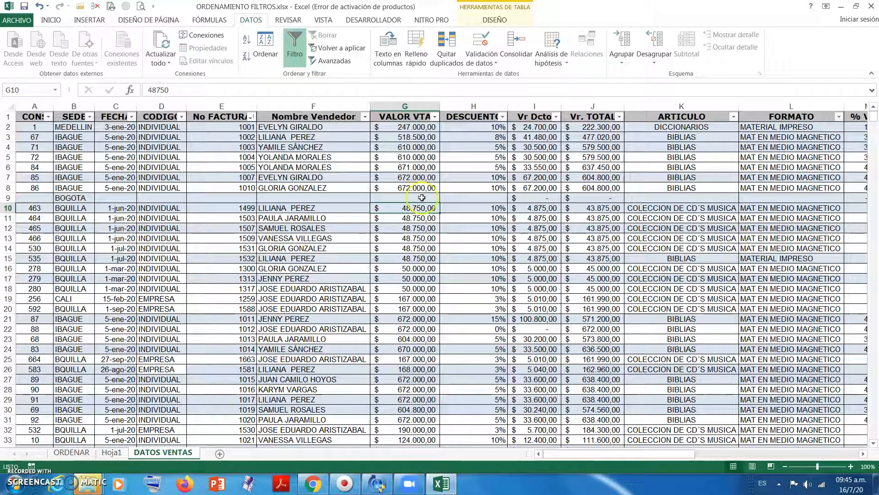
left_click(422, 160)
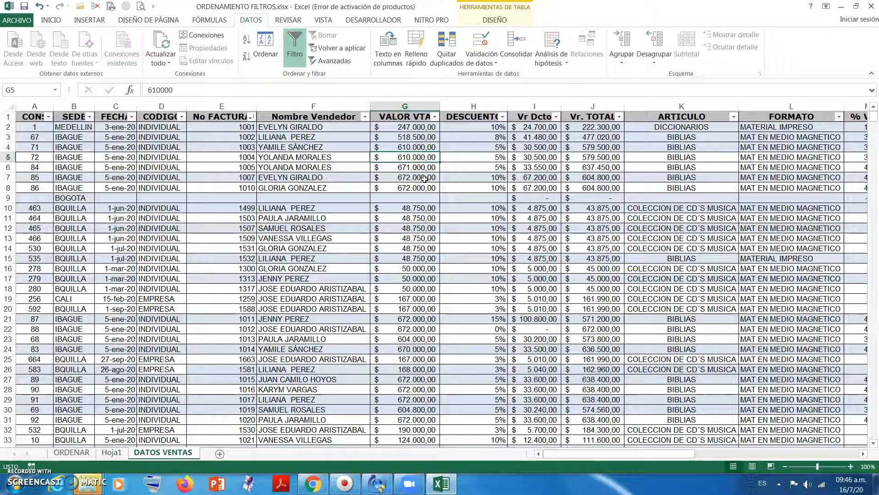
- Filter the VALOR VTA column with the "Entre" number filter, greater than or equal to 50000 and less than or equal to 100000
left_click(435, 118)
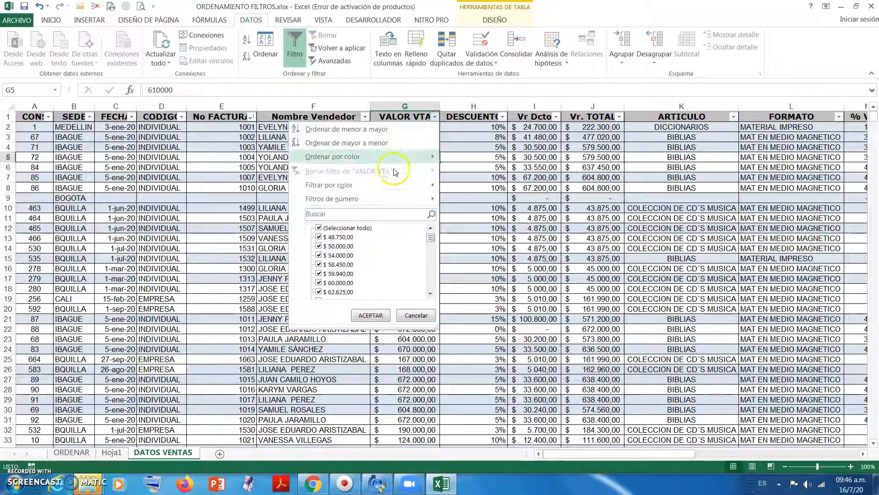
left_click(385, 200)
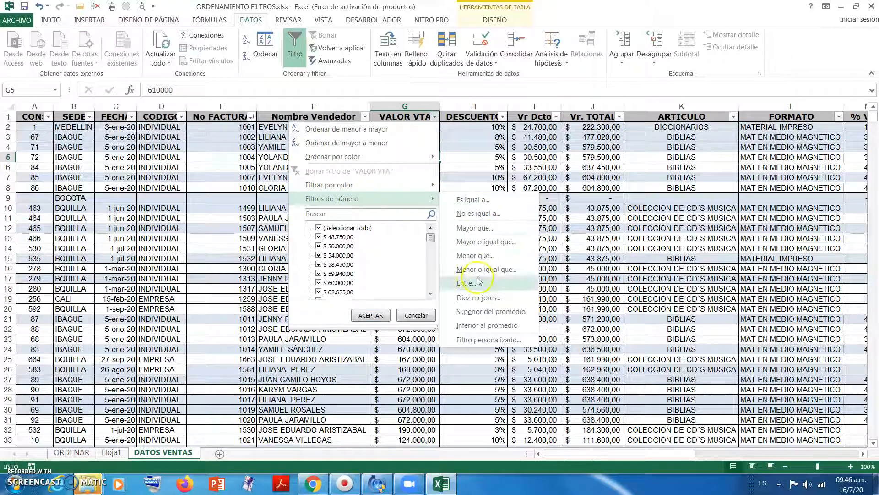
left_click(474, 220)
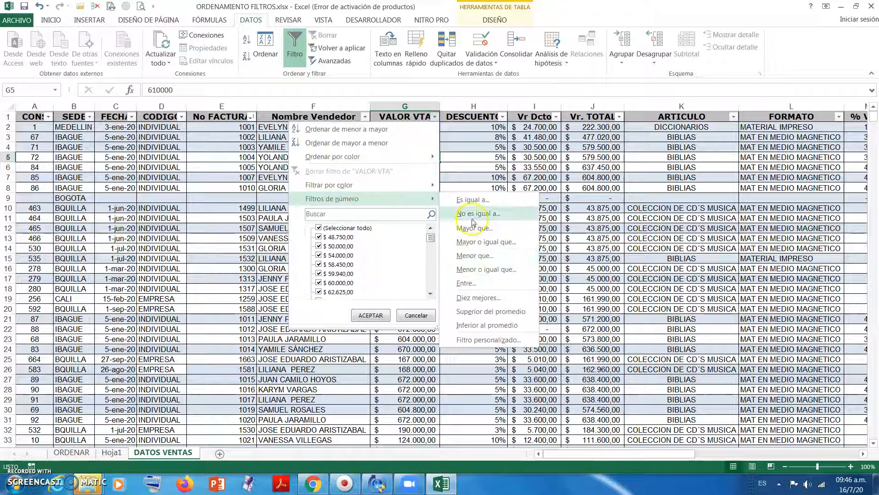
left_click(468, 287)
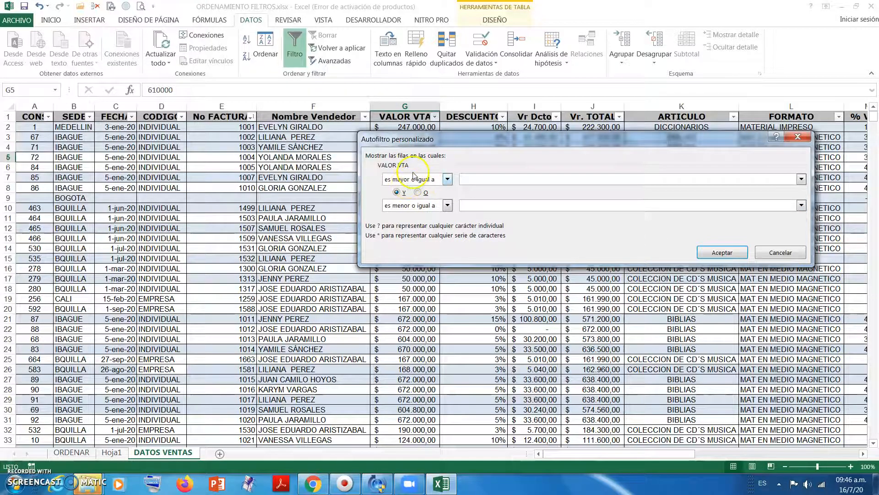
left_click(480, 179)
type("5")
left_click(498, 206)
type("100000")
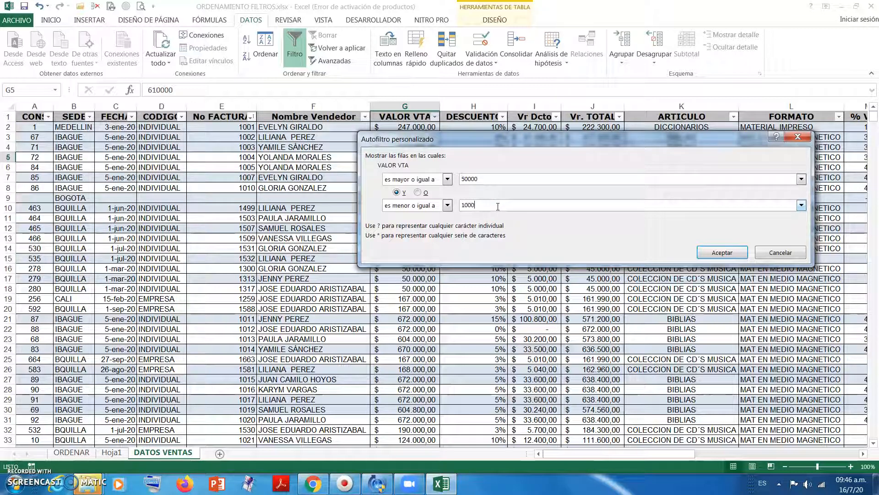
left_click(739, 257)
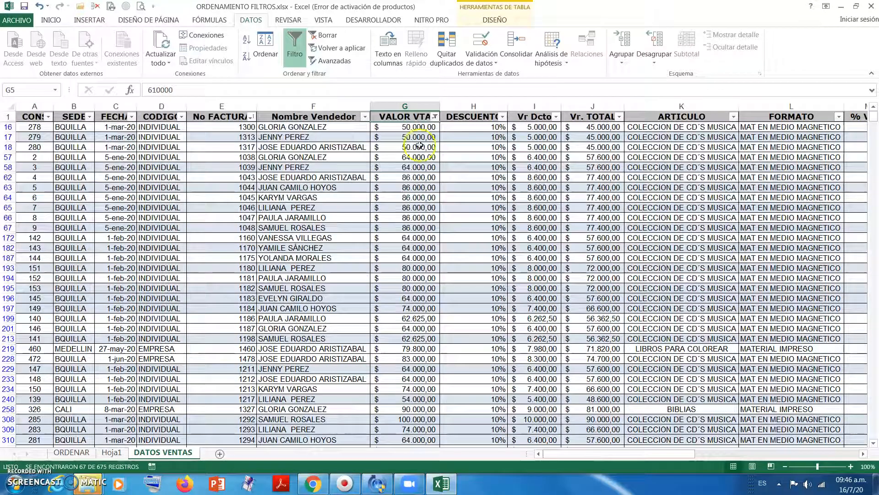
- Examine the conditions of the VALOR VTA filter in the custom filter dialog and close it without changes
left_click(434, 117)
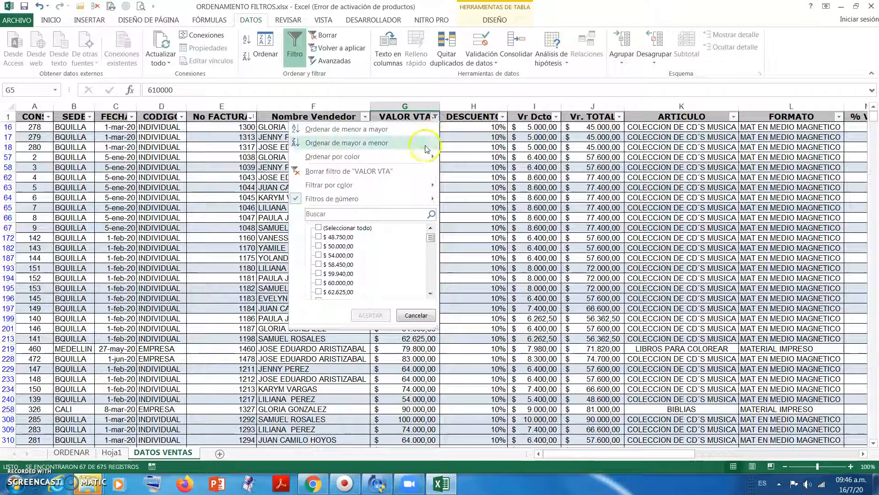
mouse_move(397, 202)
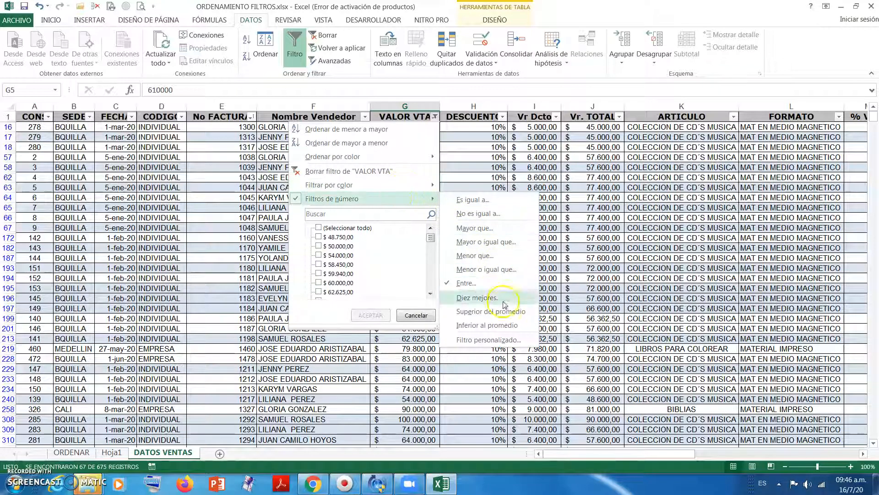
left_click(485, 341)
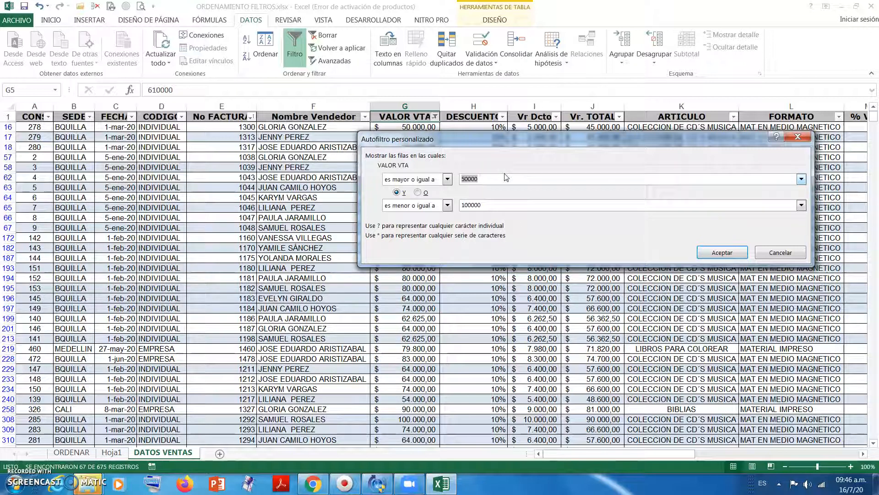
left_click(564, 178)
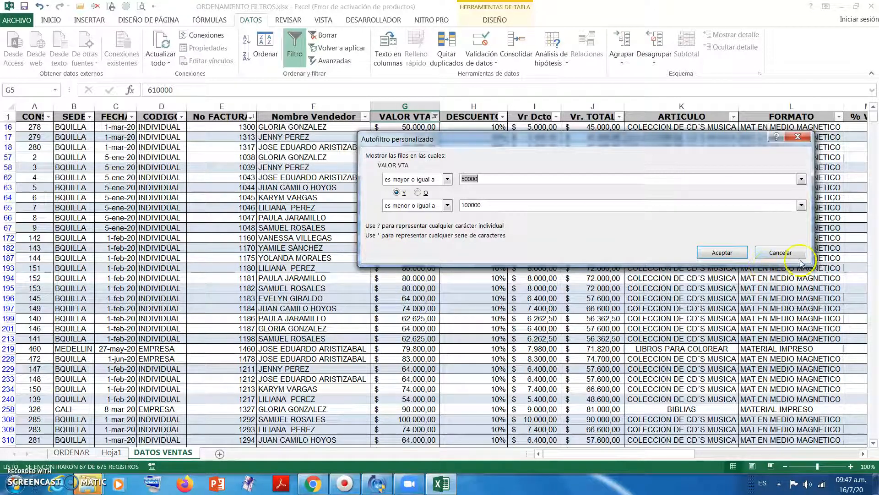
left_click(781, 253)
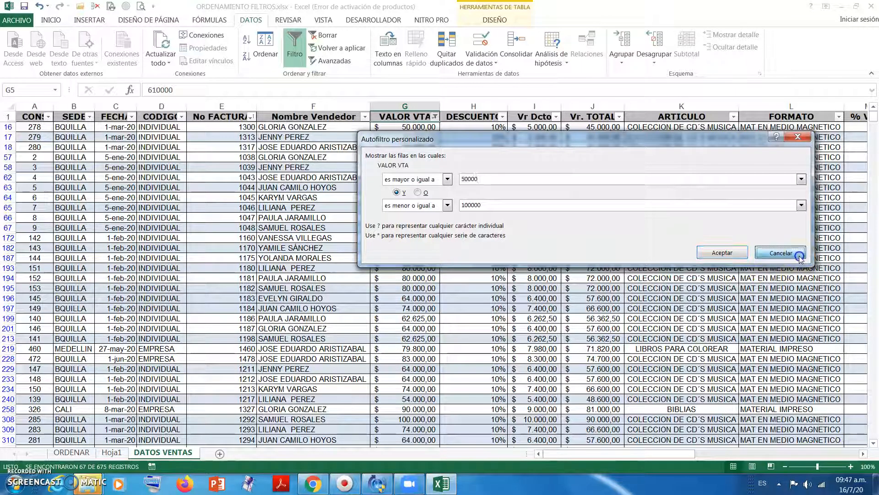
- Review the amounts in the filtered VALOR VTA column
left_click(369, 160)
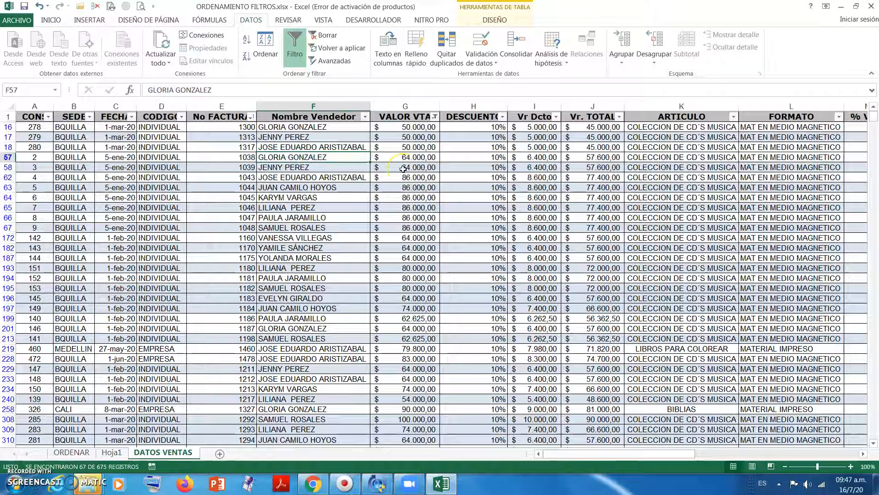
left_click(393, 250)
left_click(414, 216)
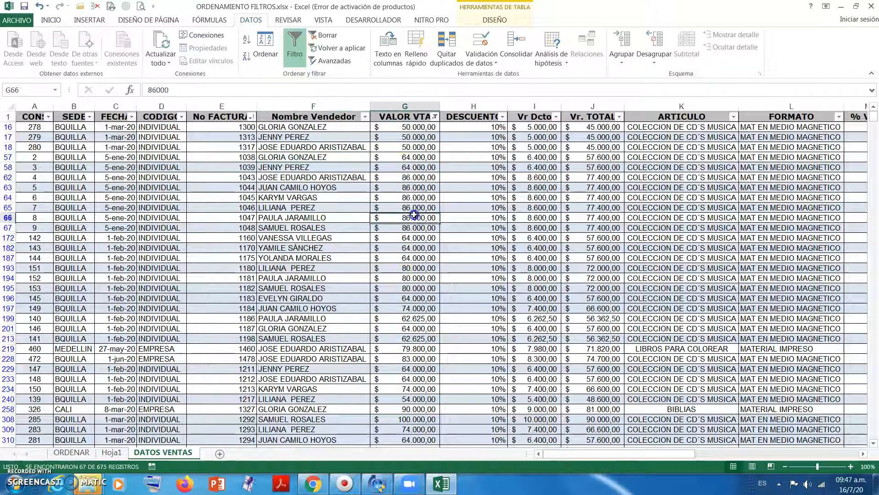
left_click_drag(414, 127, 401, 218)
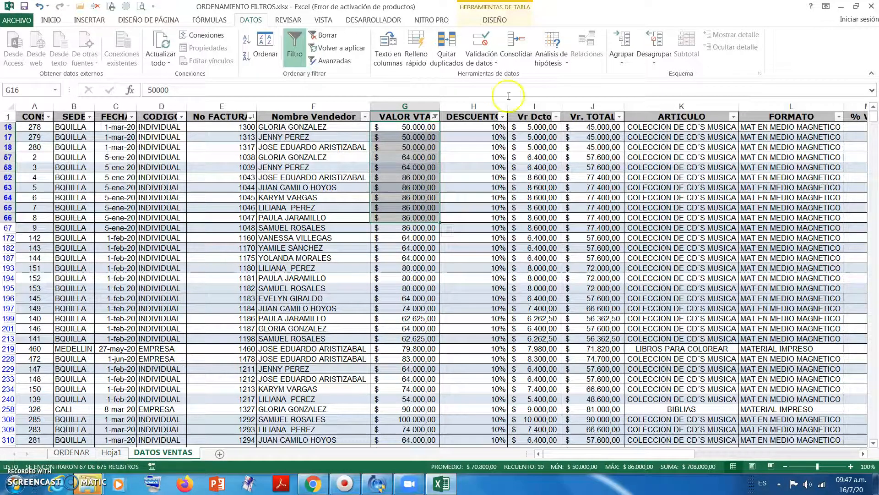
- Clear the number filter from the VALOR VTA column
left_click(435, 117)
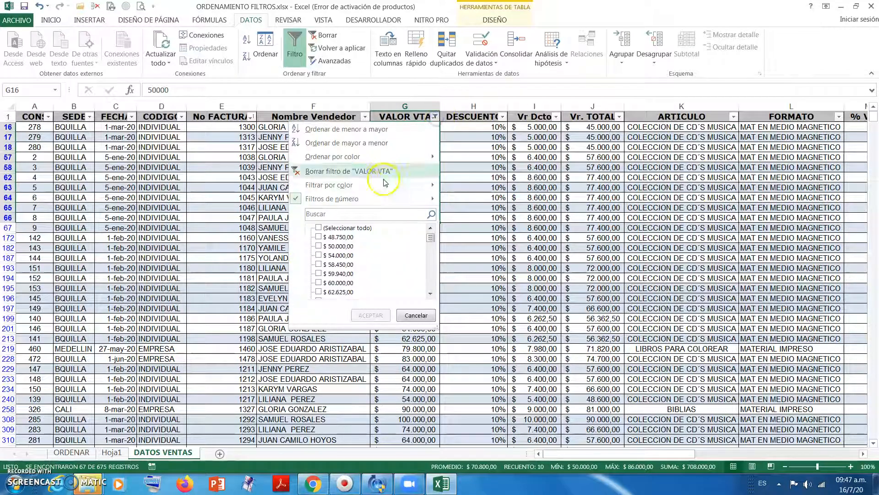
mouse_move(304, 199)
left_click(321, 171)
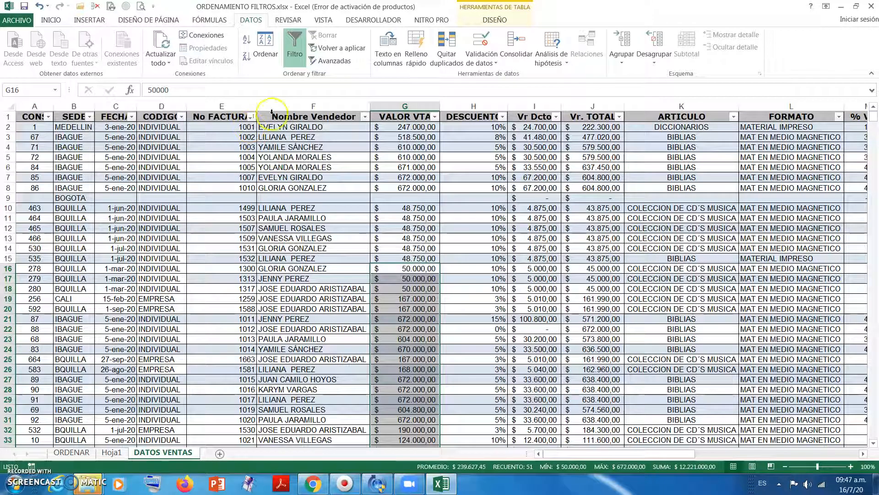
left_click(308, 177)
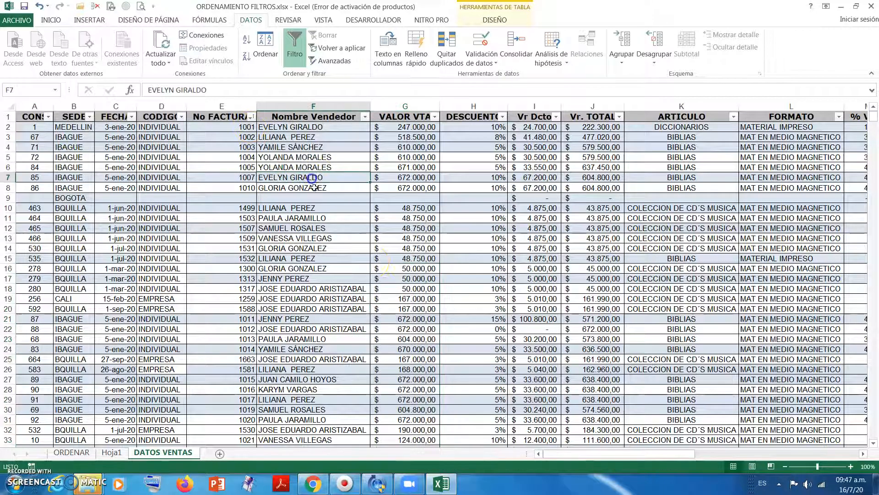
- Examine the existing advanced filter criteria range with the SEDE and VALOR VTA headers beside the sales table
left_click(863, 454)
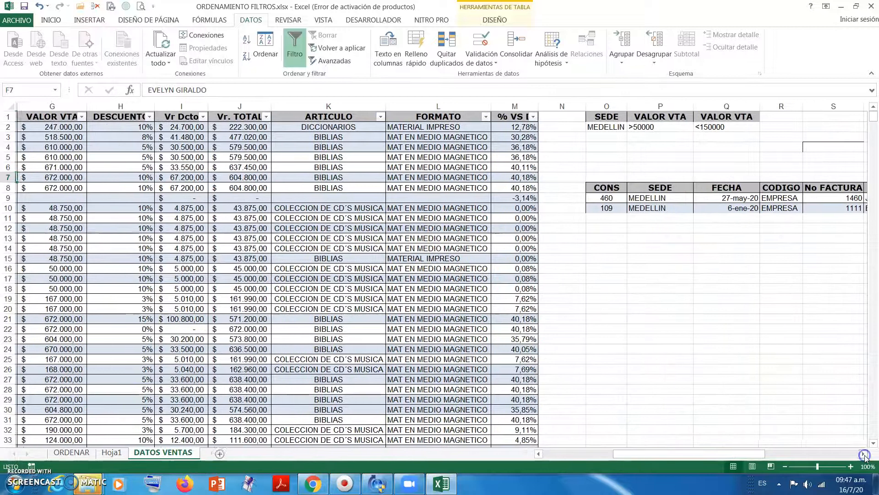
left_click_drag(596, 116, 725, 131)
left_click(690, 145)
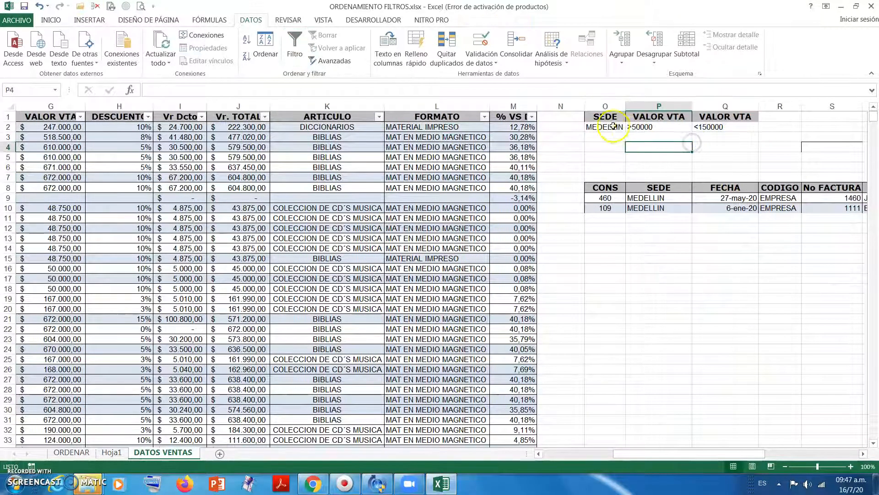
left_click(609, 118)
left_click(639, 119)
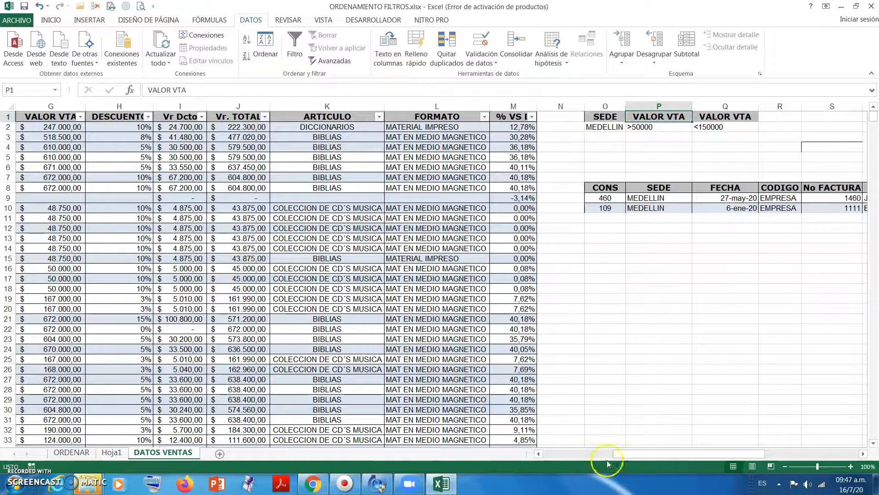
- Copy the SEDE header from cell B1 of the sales table into cell O1 of the criteria range
left_click_drag(677, 457, 559, 456)
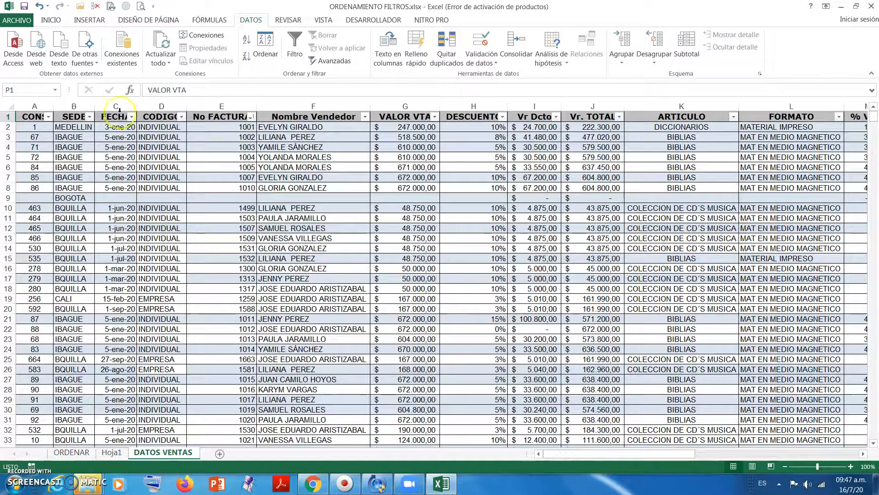
left_click(69, 116)
key("ctrl+c")
left_click(862, 454)
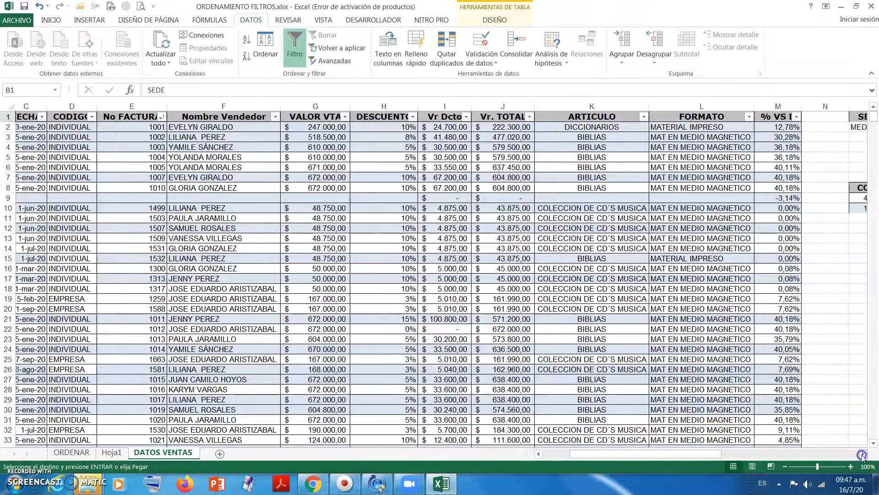
left_click(862, 454)
left_click(728, 118)
key("Return")
- Clear all contents and formatting from the old criteria and result columns, from column P onward
left_click_drag(728, 127, 828, 126)
left_click_drag(764, 103, 840, 111)
left_click(49, 21)
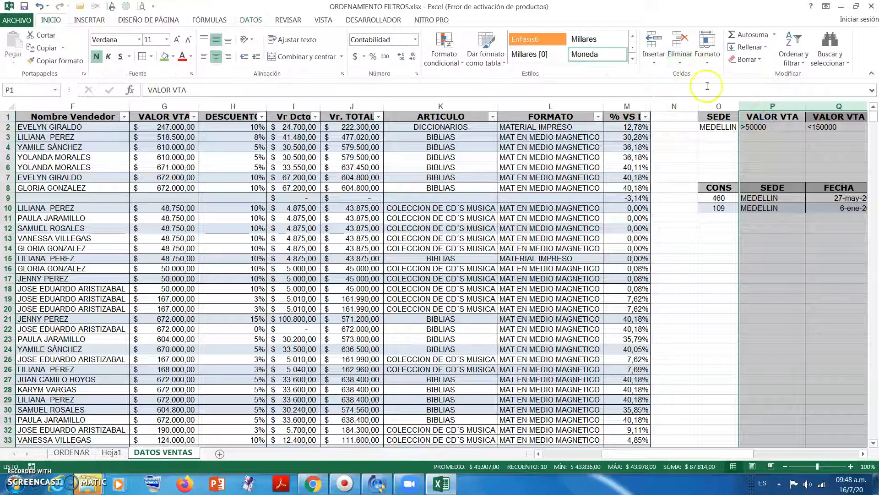
left_click(753, 62)
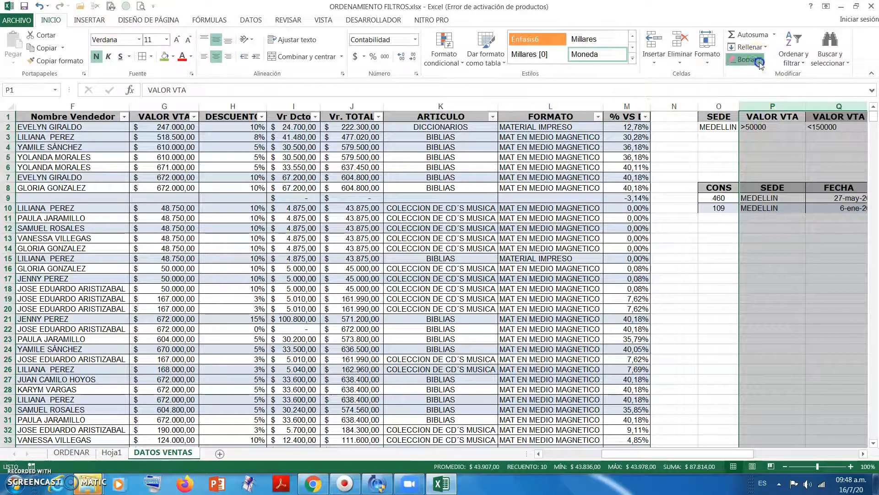
left_click(759, 72)
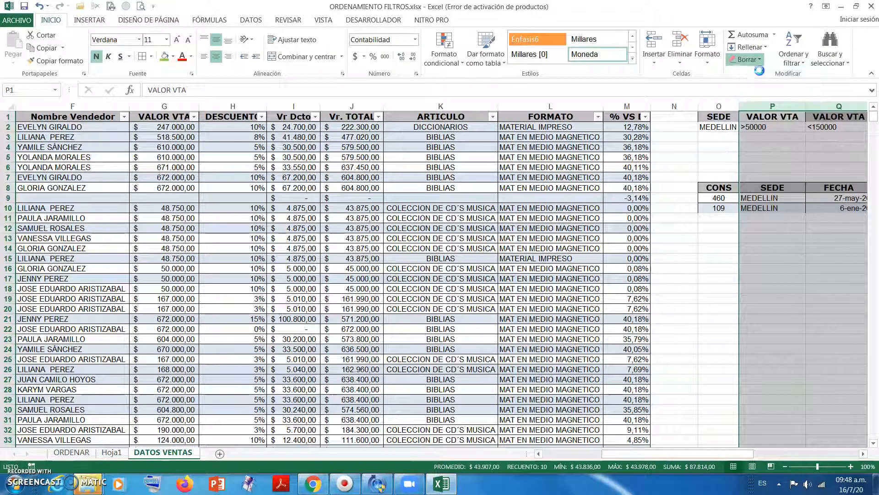
- Clear all contents and formatting from cells O2:O11 below the SEDE criteria header
left_click_drag(718, 127, 717, 213)
right_click(717, 213)
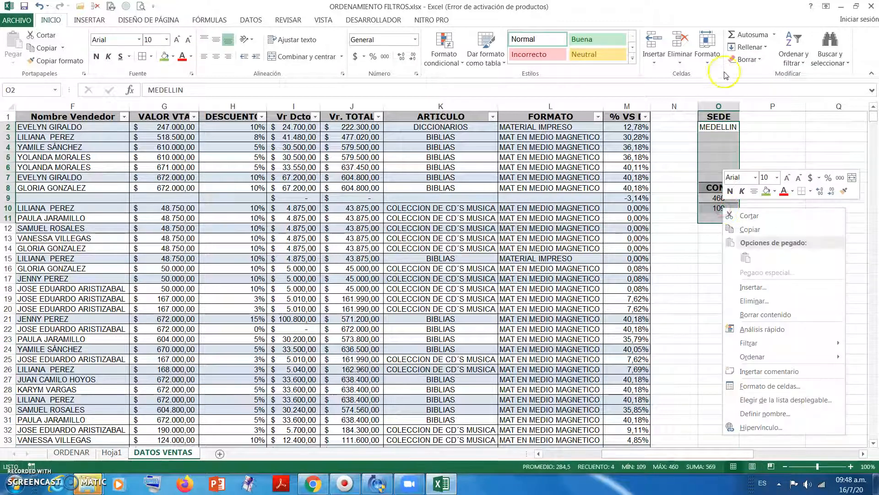
left_click(737, 61)
left_click(755, 78)
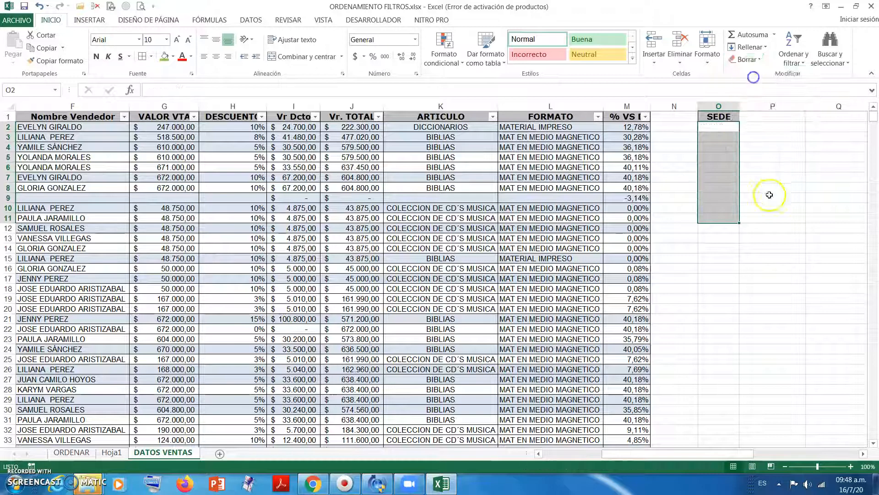
- Enter IBAGUE in cell O2 below the SEDE header as the filter criterion
left_click(728, 127)
left_click_drag(741, 459, 656, 461)
type("IG")
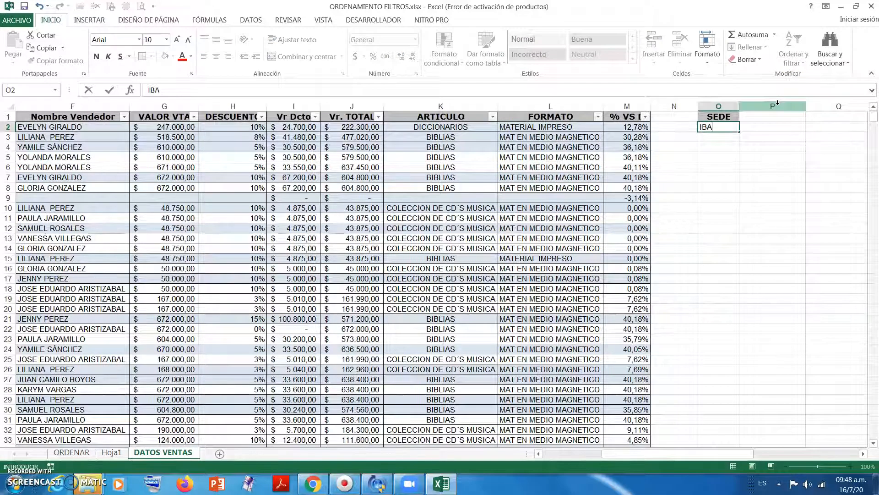
left_click(755, 147)
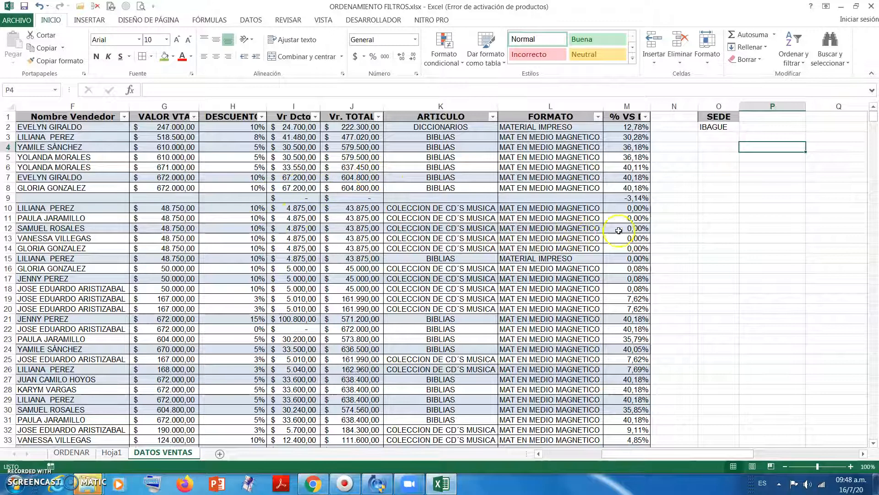
- Start an advanced filter on the sales table and clear the previous criteria range
left_click(180, 209)
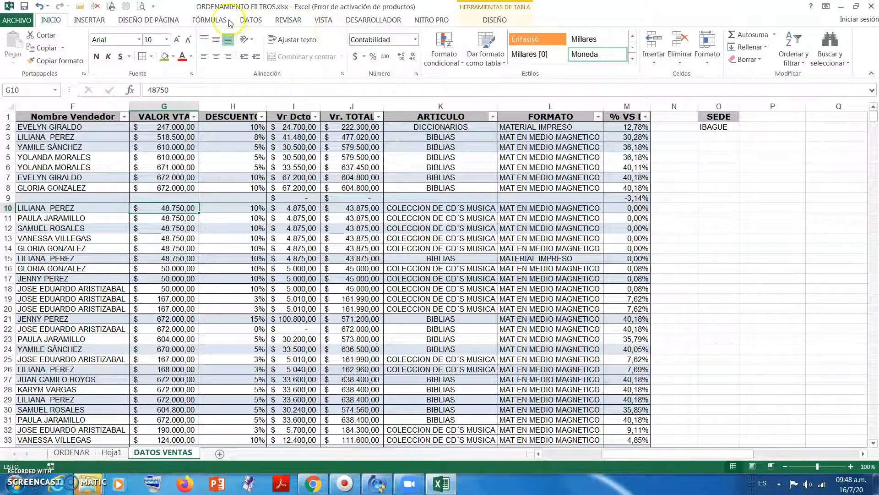
left_click(251, 20)
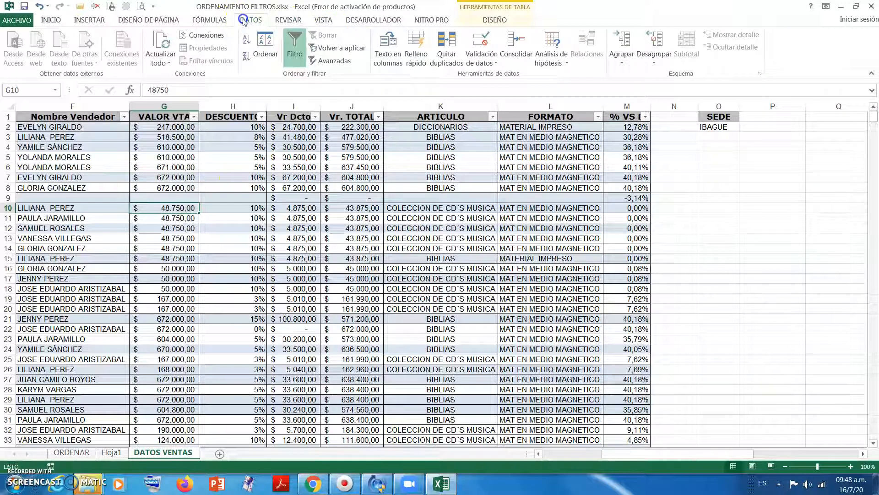
left_click(336, 60)
left_click_drag(617, 206, 557, 197)
key("BackSpace")
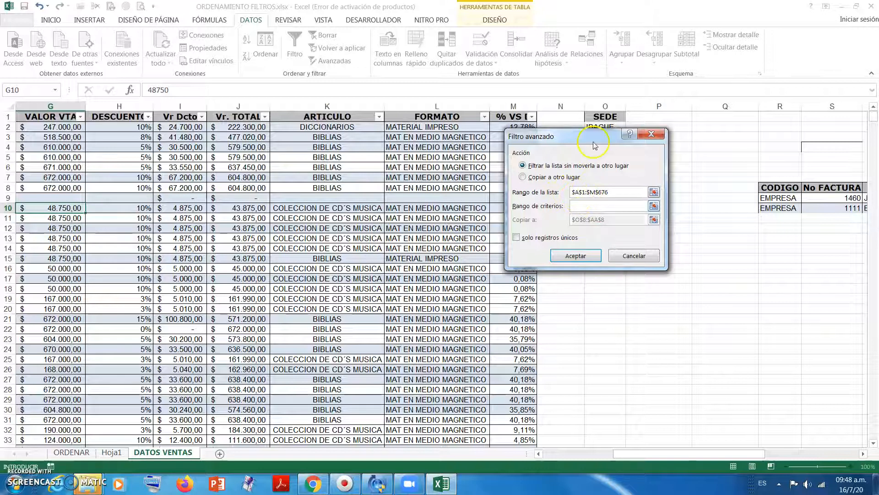
left_click_drag(591, 135, 571, 117)
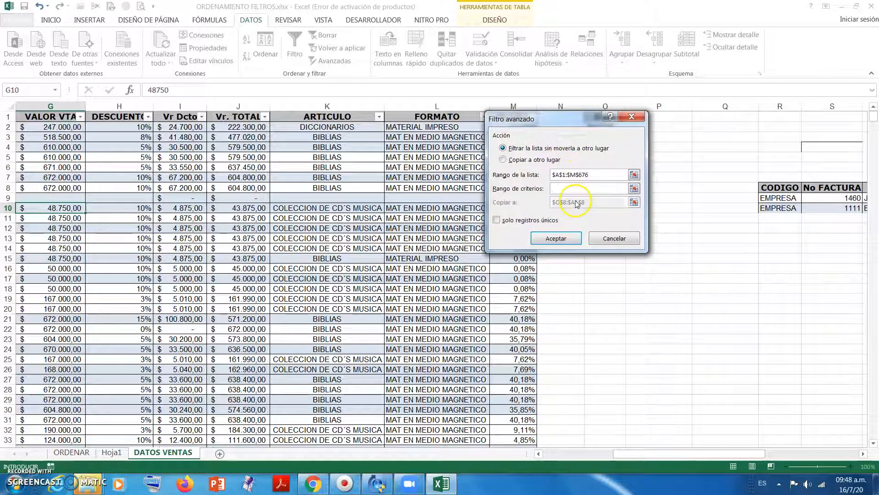
- Keep $A$1:$M$676 as the list range and set the criteria range to O1:O2
left_click_drag(553, 175, 591, 177)
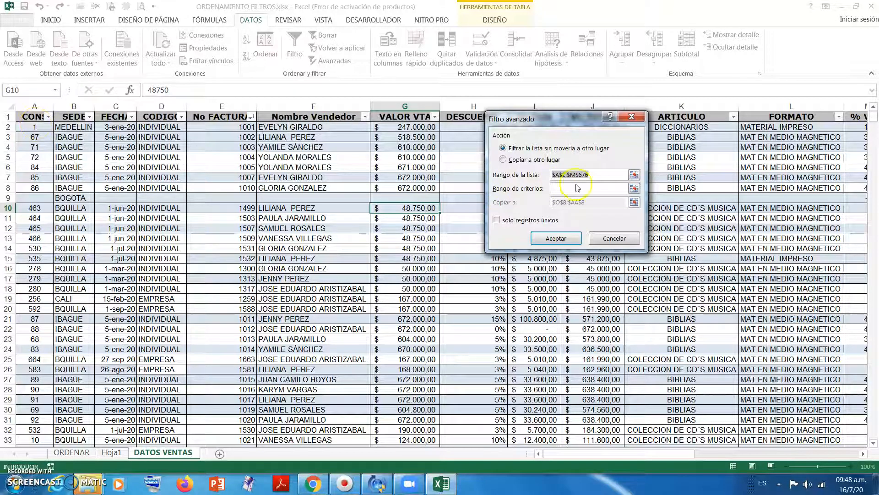
left_click(590, 176)
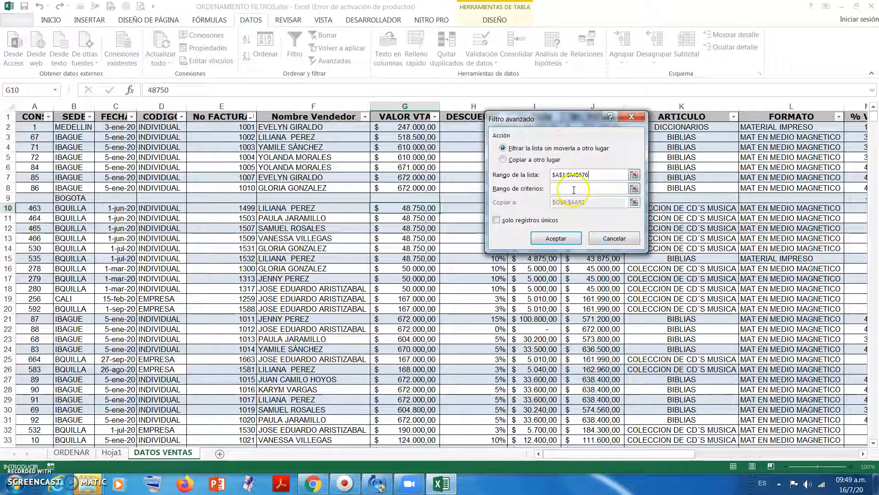
left_click(863, 454)
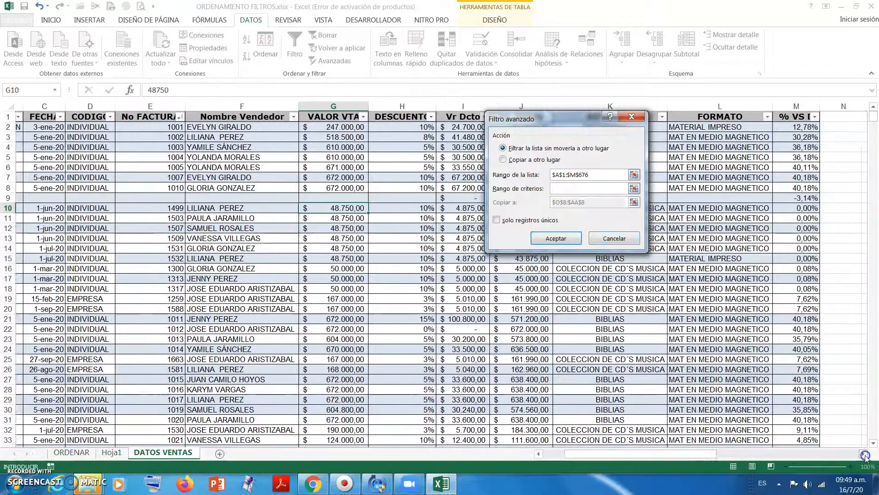
left_click(864, 454)
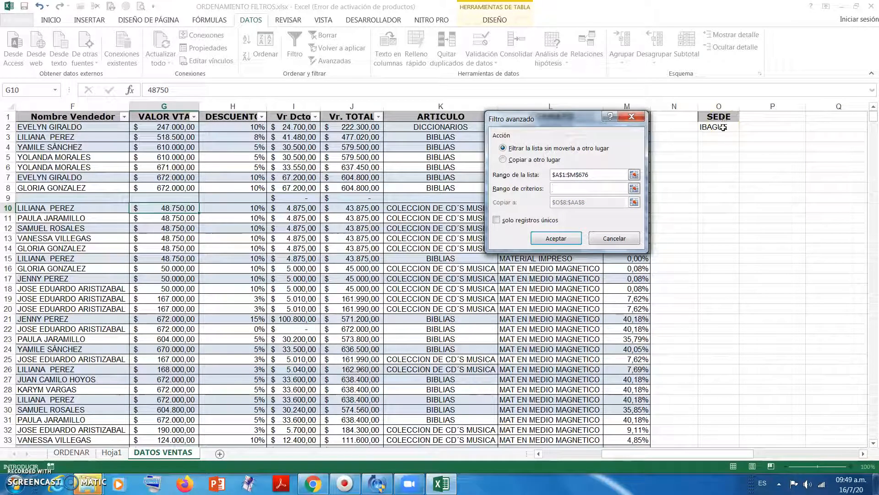
left_click_drag(720, 117, 723, 127)
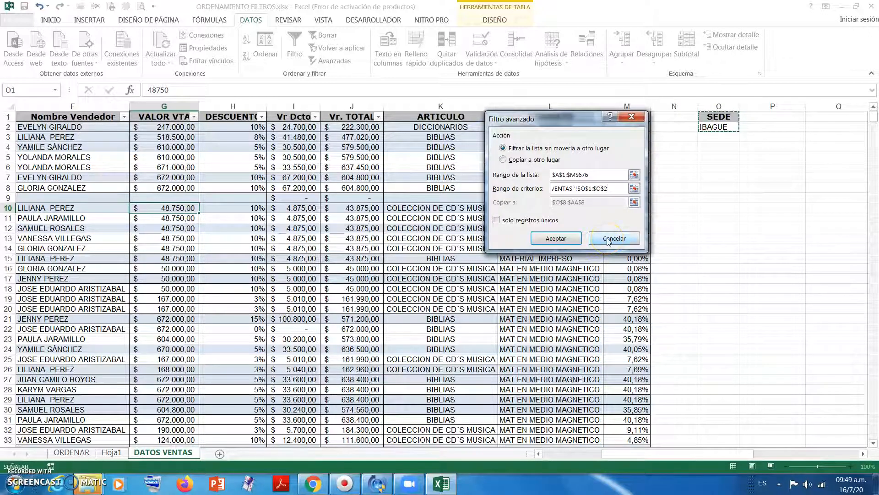
key("BackSpace")
key("BackSpace")
key("BackSpace")
key("BackSpace")
key("BackSpace")
key("BackSpace")
key("BackSpace")
key("BackSpace")
key("BackSpace")
key("BackSpace")
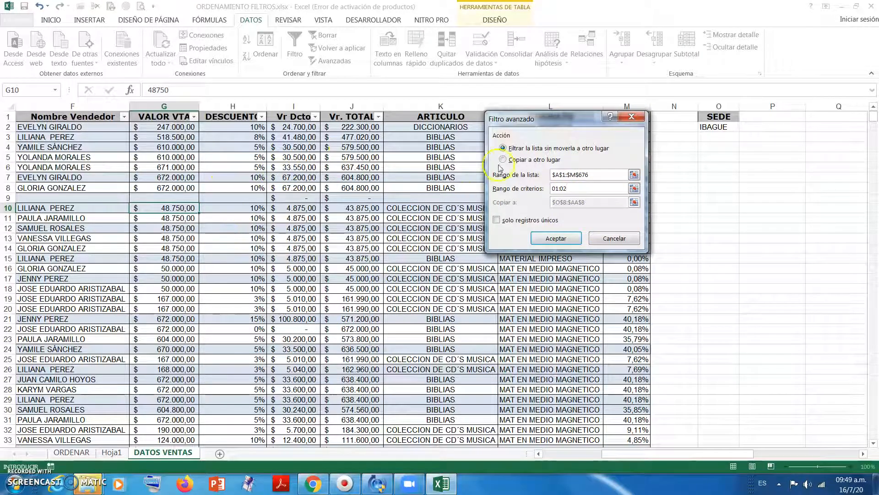
- Set the advanced filter to copy its results to another location starting at cell R12, and run it
left_click_drag(552, 123, 508, 113)
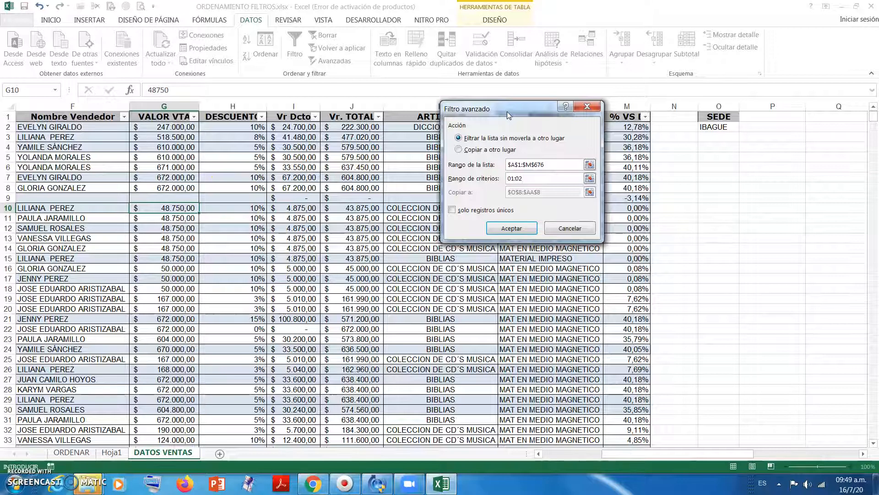
left_click(458, 150)
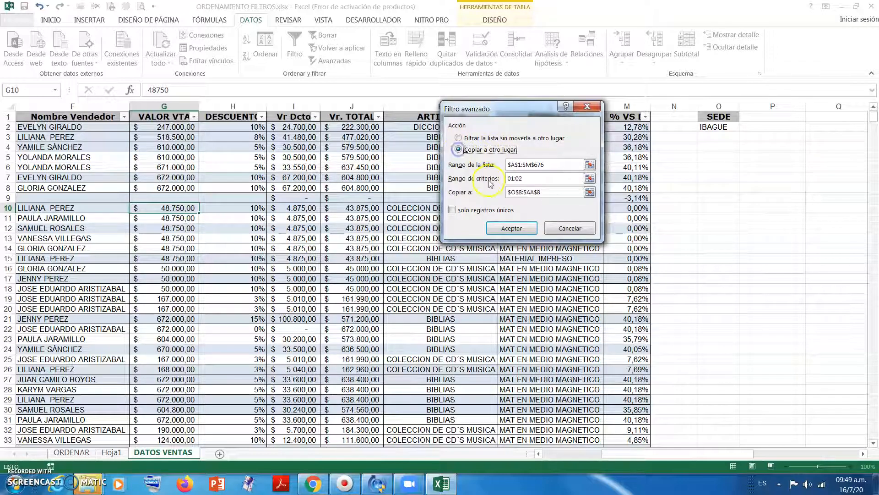
left_click_drag(558, 195, 507, 192)
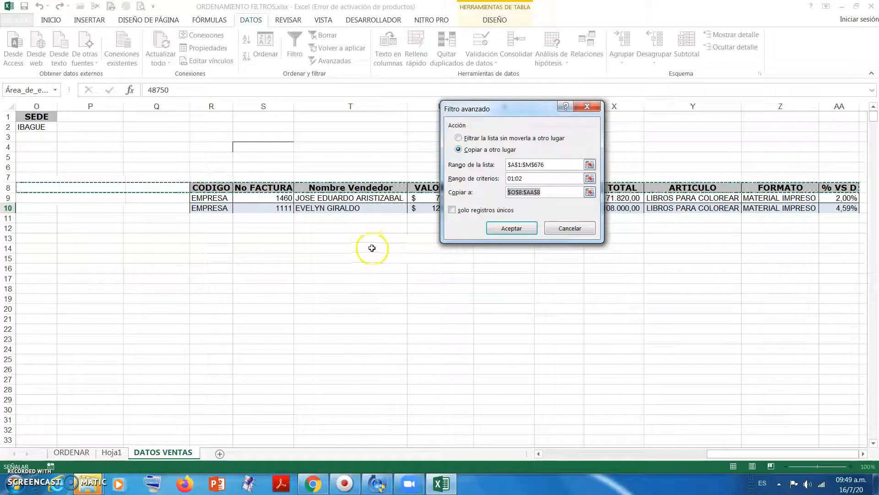
left_click(212, 228)
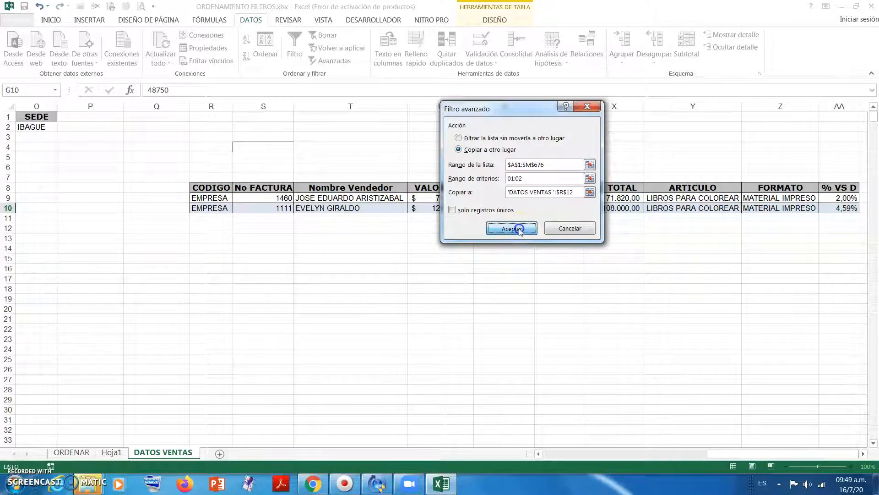
left_click(512, 228)
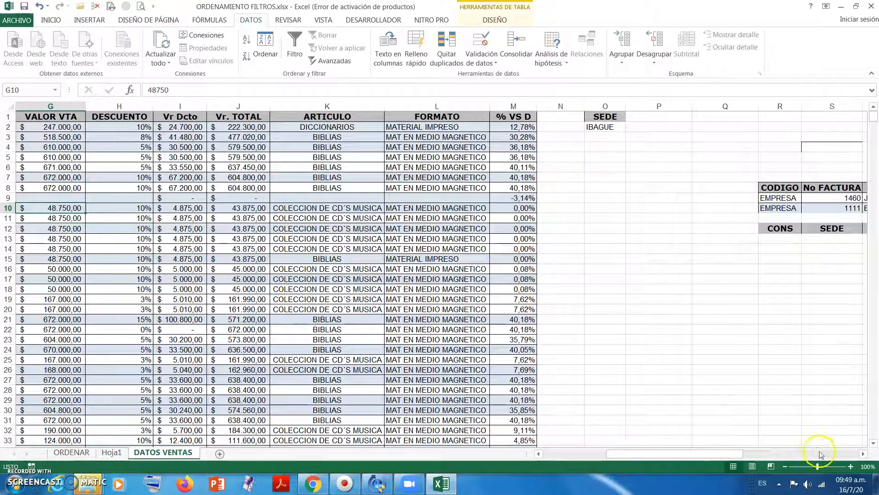
- Examine the SEDE column of the extracted list that starts at cell R12
scroll(863, 454, "right", 5)
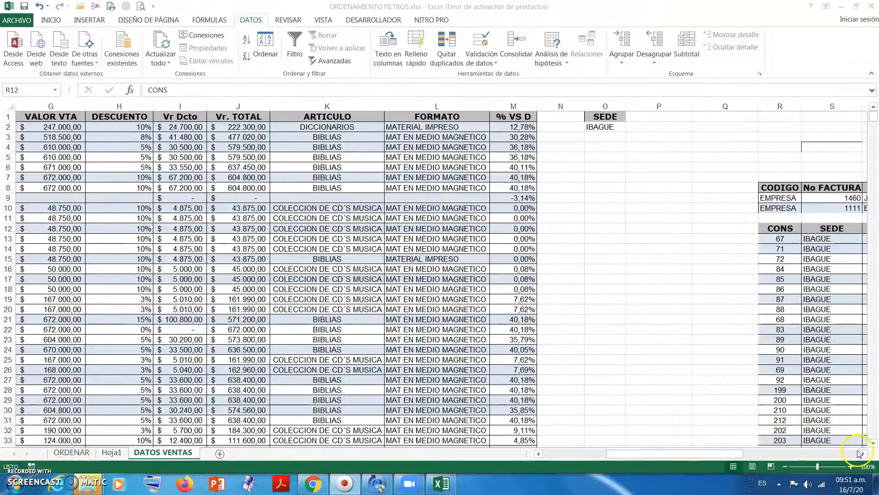
left_click(864, 452)
left_click(863, 453)
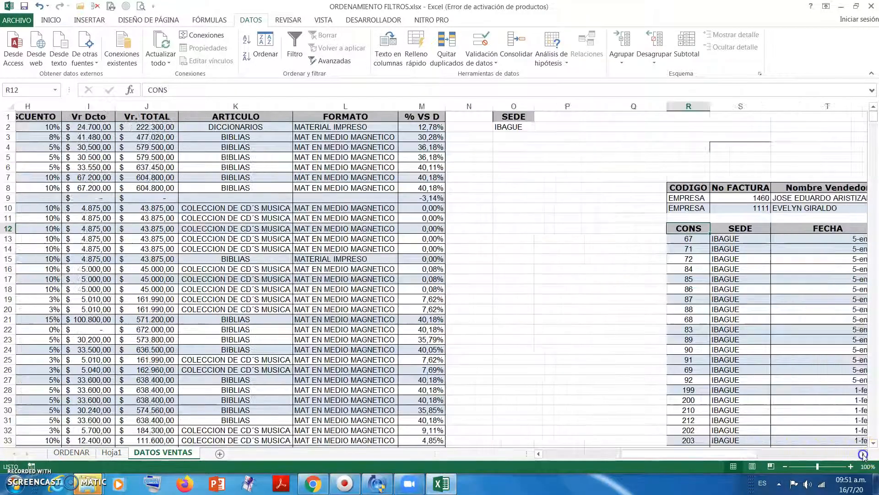
left_click(863, 453)
left_click(628, 248)
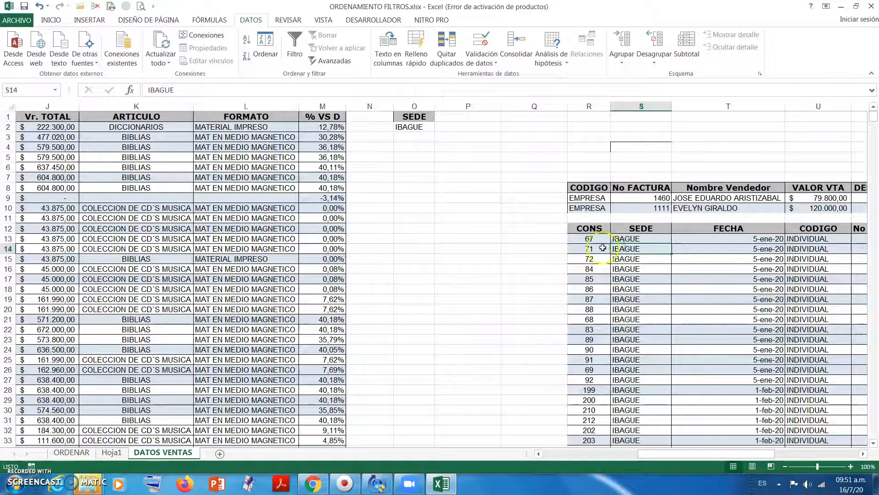
left_click(629, 269)
left_click(302, 259)
left_click(586, 288)
left_click(341, 276)
left_click(592, 278)
left_click_drag(623, 239, 638, 310)
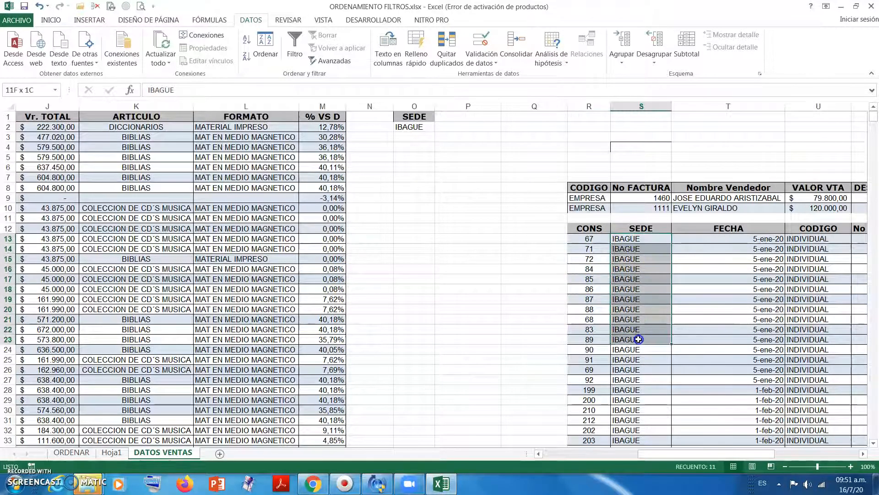
left_click(640, 279)
- Compare the CONS numbers of the IBAGUE rows in the sales table with those in the extracted list
left_click_drag(538, 454, 537, 456)
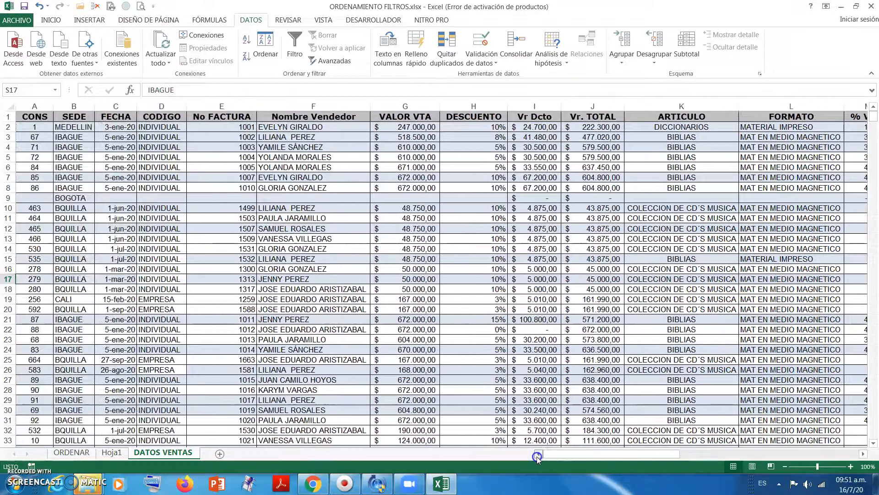
left_click(83, 146)
left_click(39, 137)
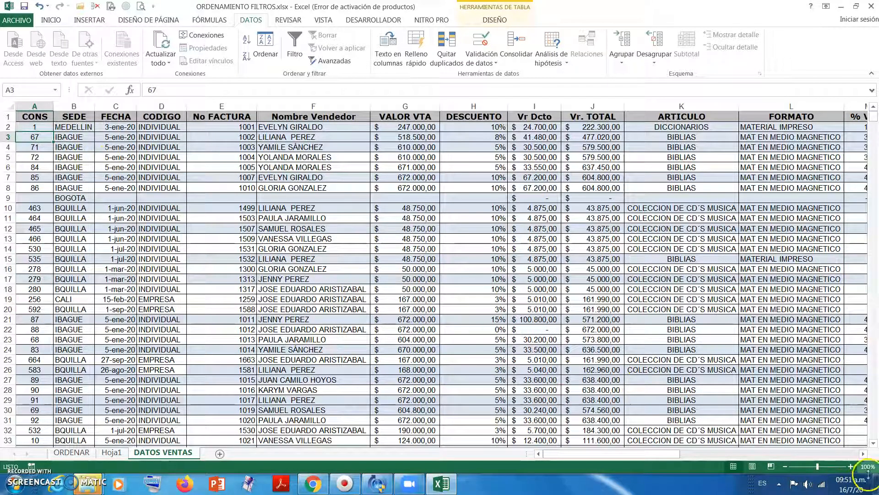
left_click(863, 453)
left_click_drag(863, 453, 863, 453)
left_click(647, 241)
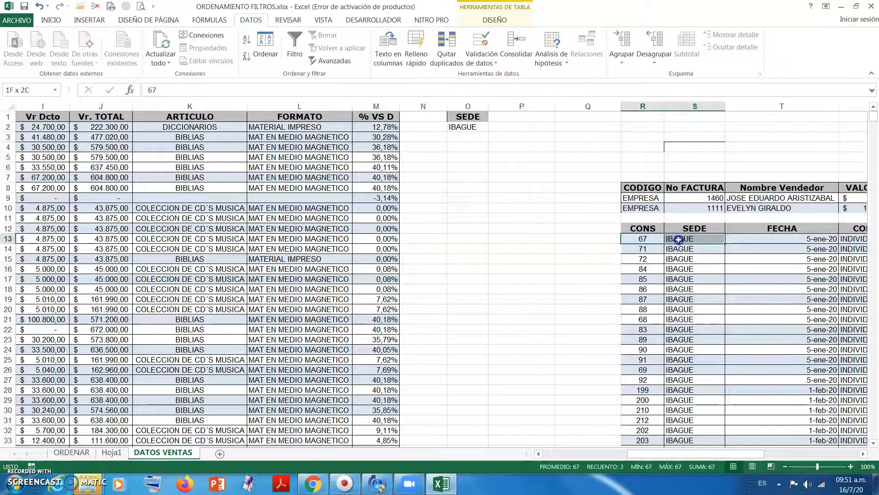
left_click_drag(705, 454, 568, 455)
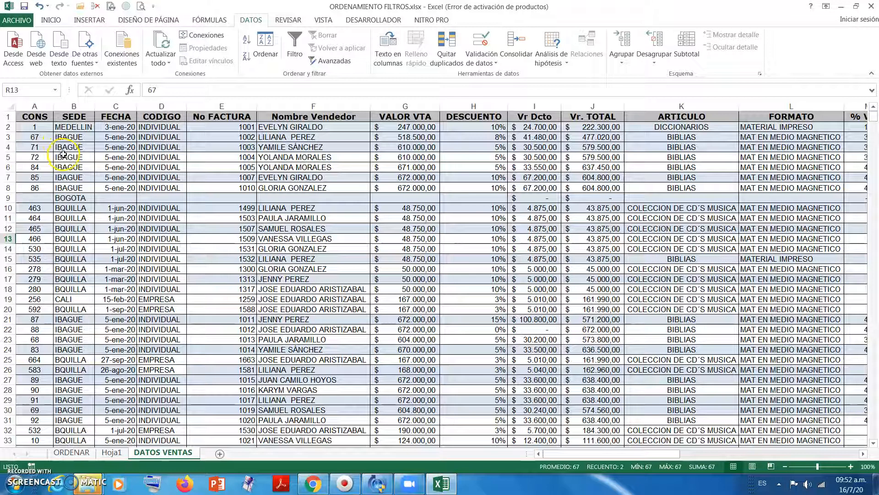
left_click(58, 147)
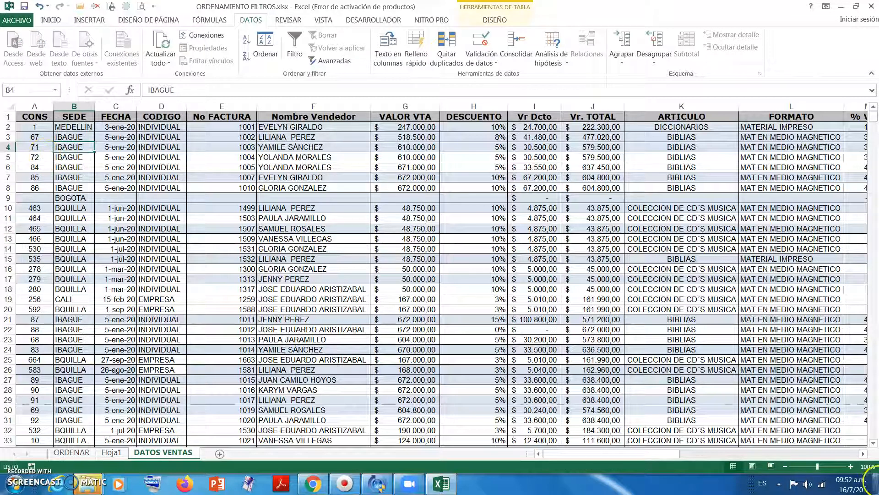
left_click(863, 454)
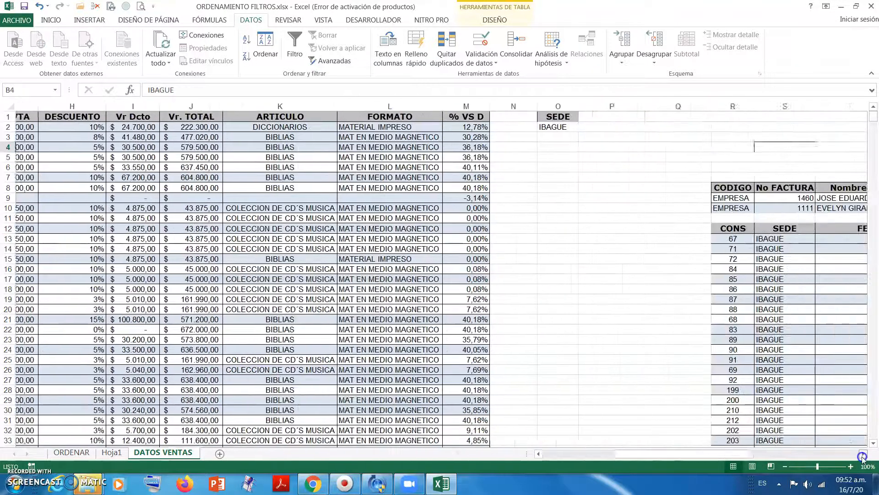
left_click(862, 454)
left_click(710, 250)
left_click(713, 268)
left_click(713, 280)
left_click(713, 309)
left_click(717, 330)
left_click(724, 358)
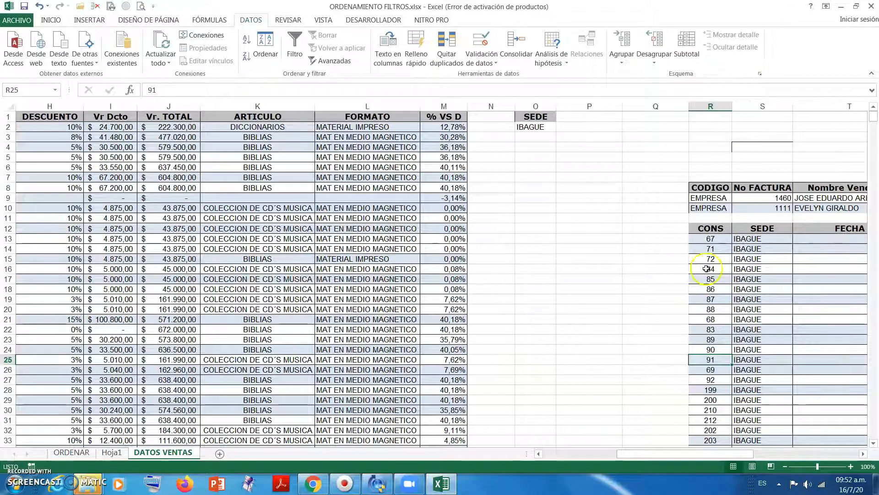
- Examine the cells covered by the extraction area and Criterios named ranges, ending at the SEDE criteria beside the sales table
left_click(264, 190)
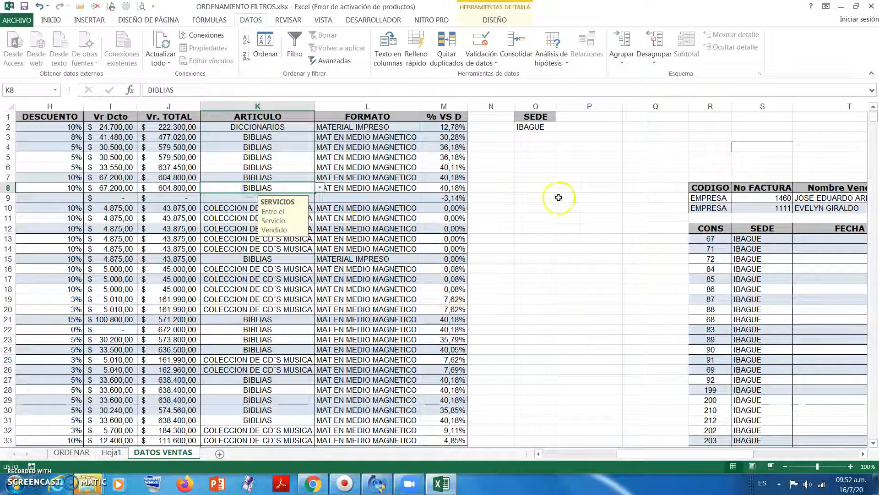
left_click(55, 90)
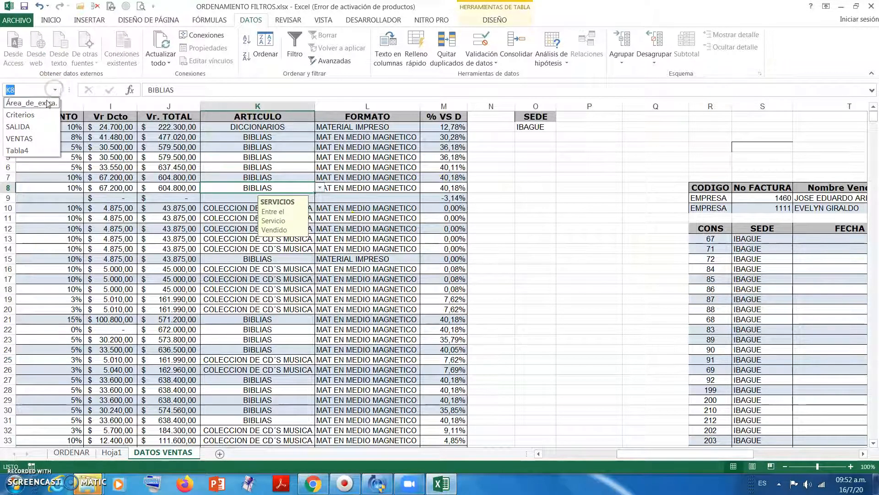
left_click(42, 105)
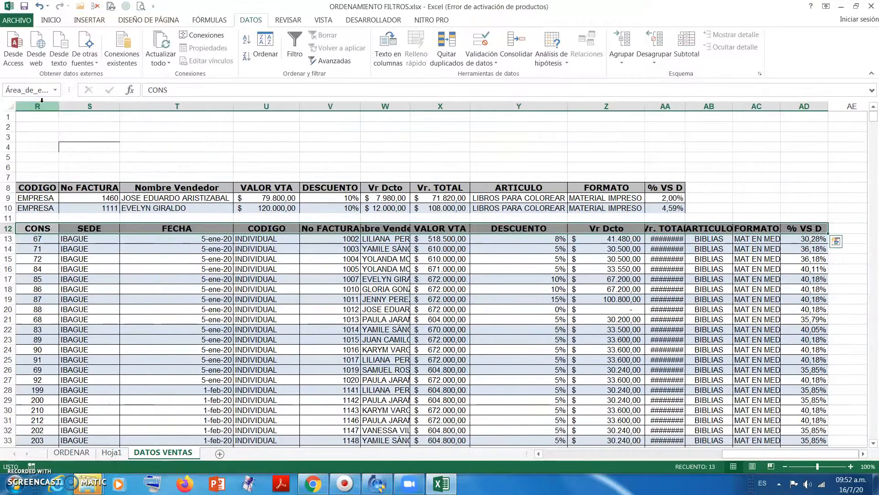
left_click(54, 90)
left_click(35, 115)
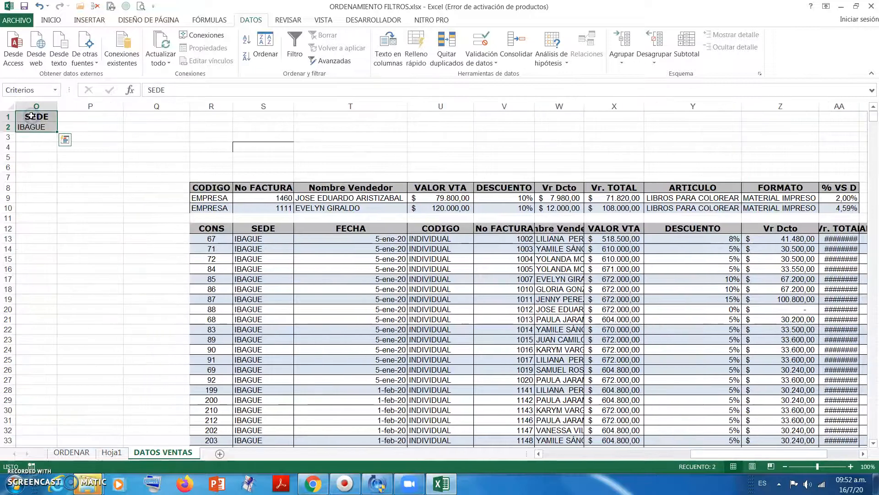
left_click(54, 91)
left_click(38, 104)
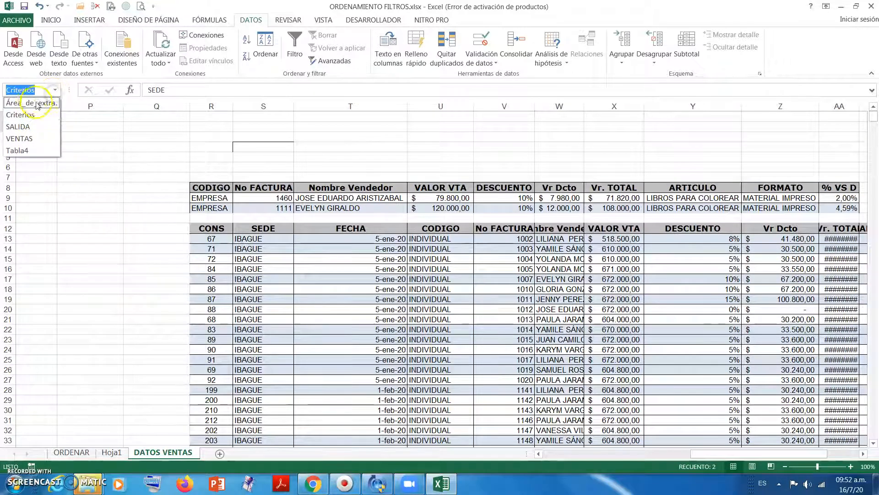
left_click(132, 174)
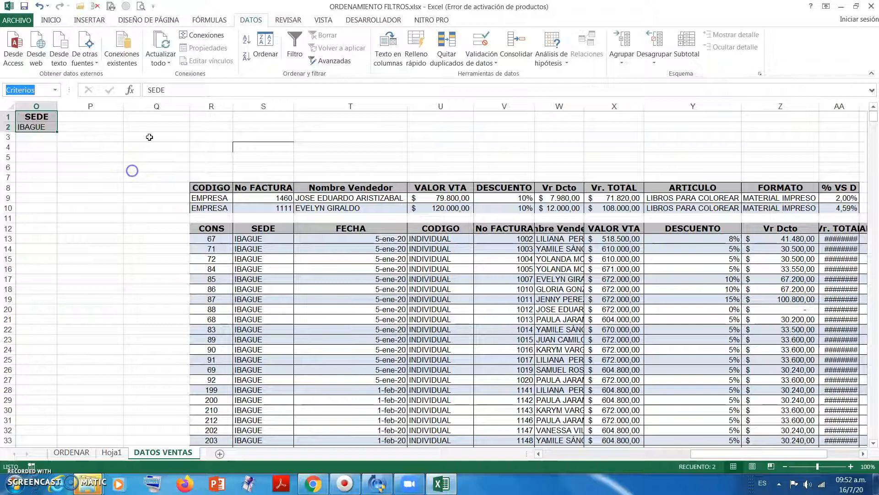
left_click(539, 454)
left_click(540, 455)
left_click(539, 455)
left_click(540, 455)
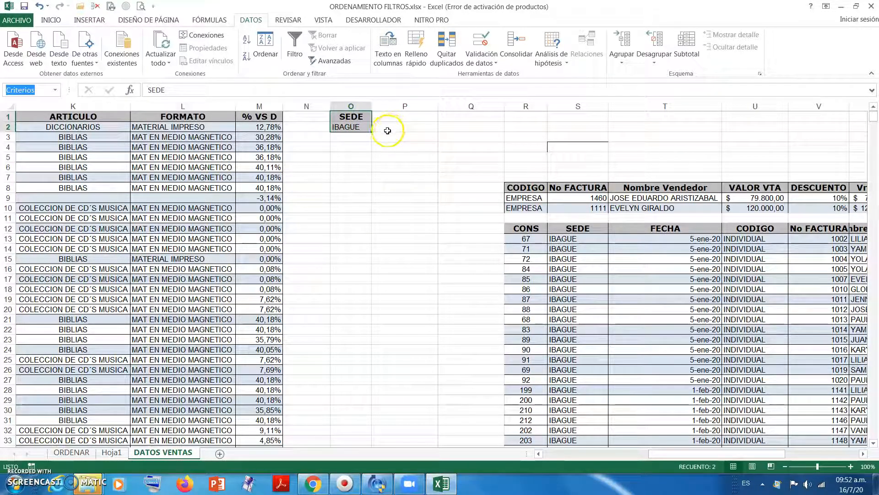
- Copy CALI from the sales table's SEDE column into cell O3, below the IBAGUE criterion
left_click(359, 135)
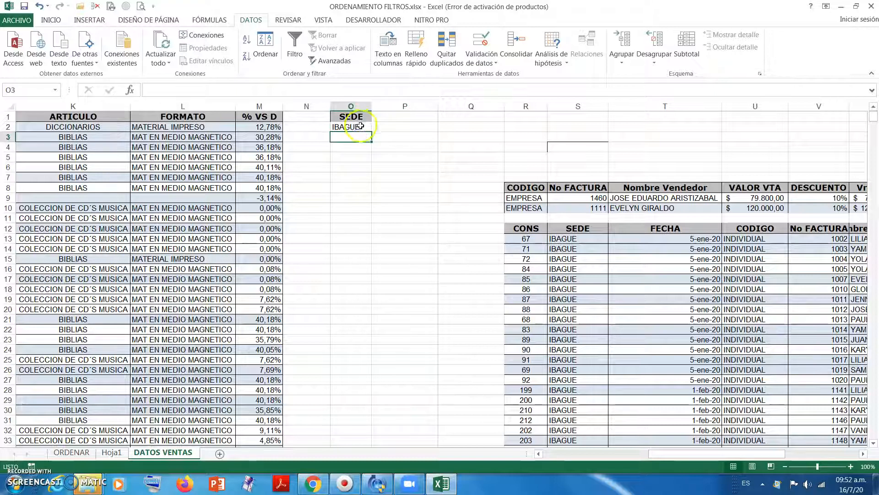
left_click(361, 126)
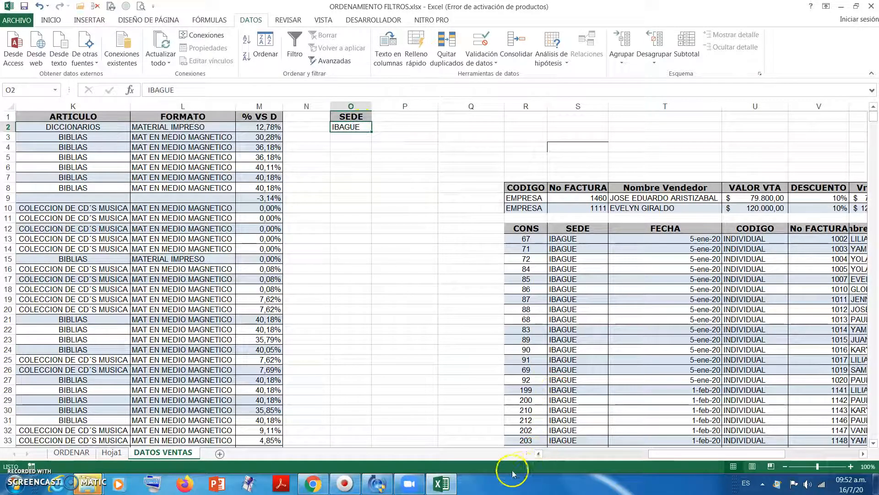
left_click(538, 453)
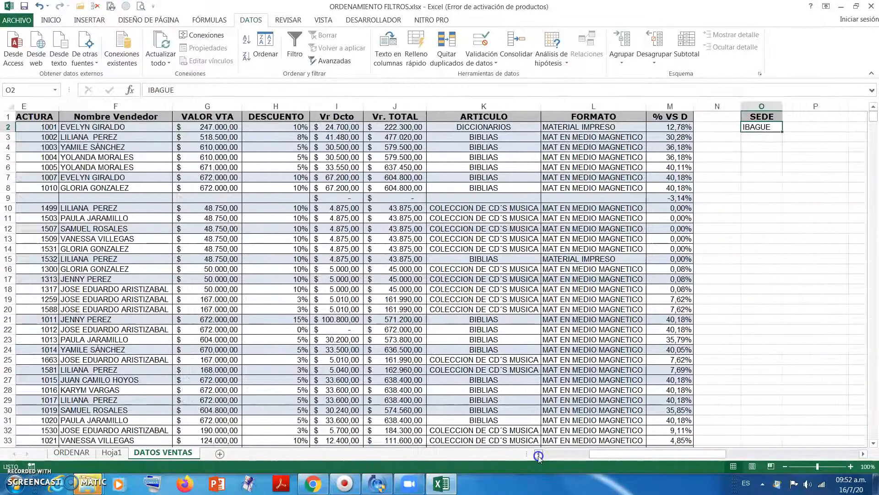
left_click(538, 454)
left_click(538, 453)
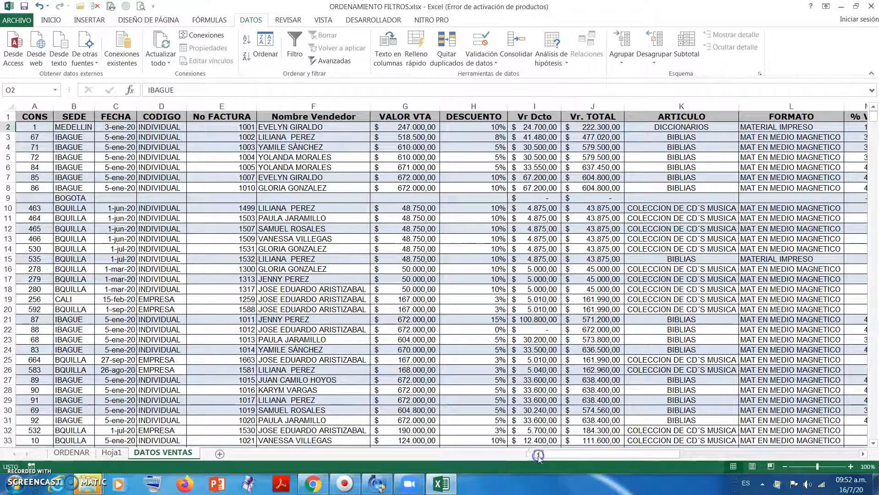
left_click(89, 301)
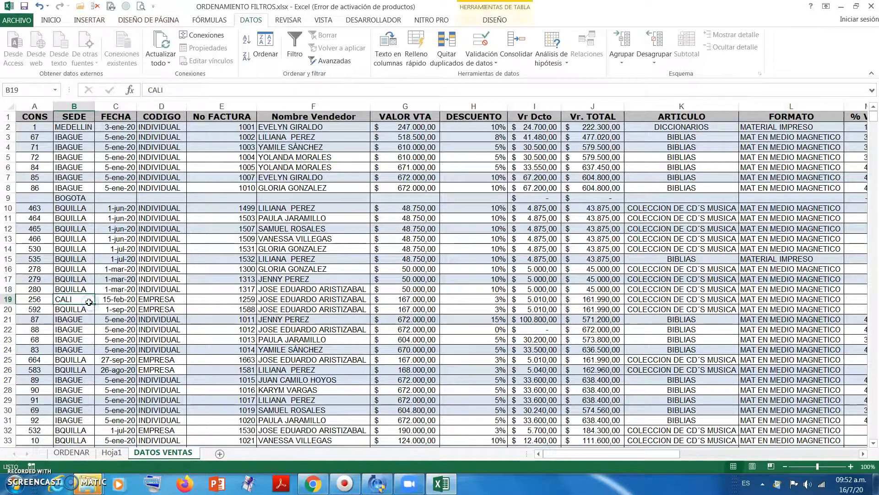
key("ctrl+c")
left_click(863, 454)
left_click(863, 453)
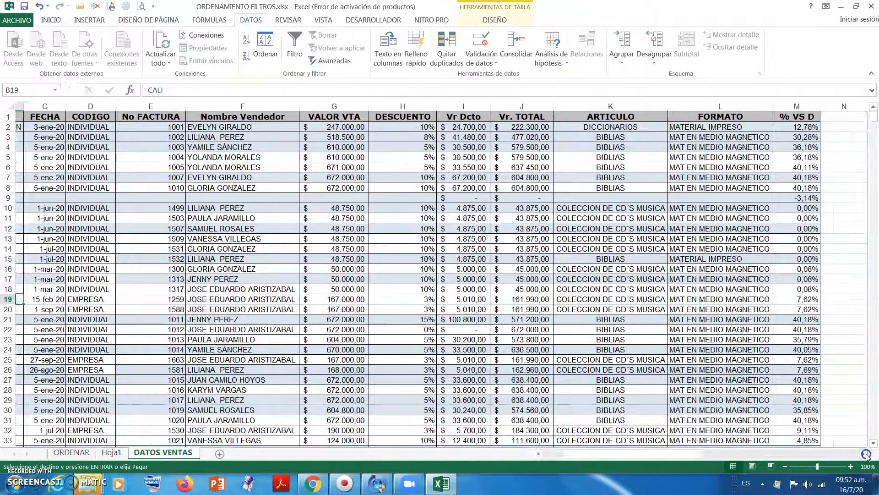
left_click(863, 453)
left_click(863, 454)
left_click(864, 454)
left_click(864, 453)
left_click(609, 137)
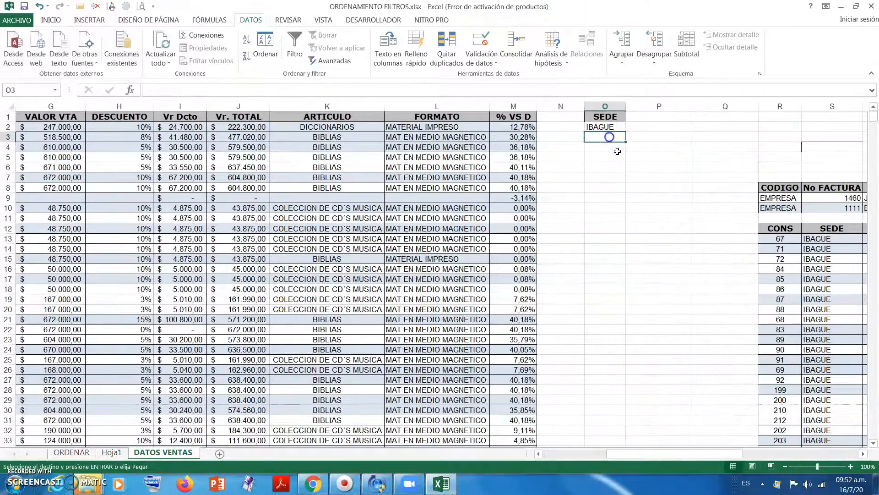
left_click(619, 144)
left_click(617, 129)
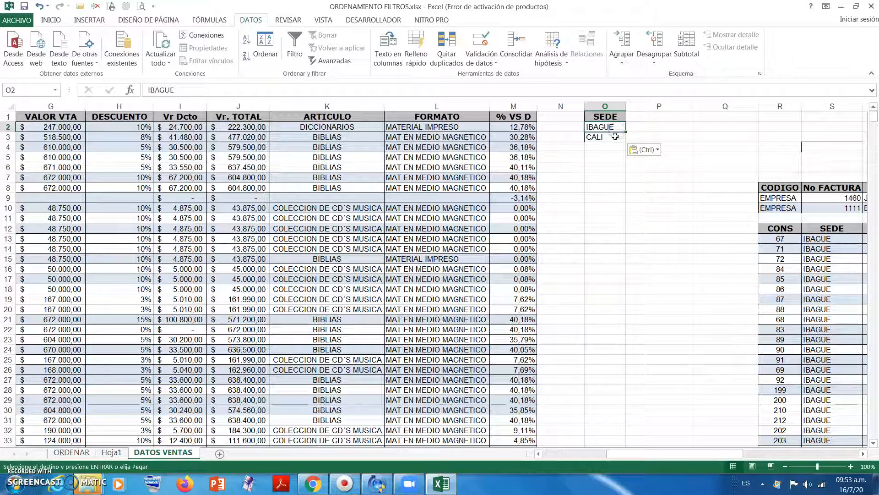
left_click(615, 136)
left_click_drag(617, 127, 616, 134)
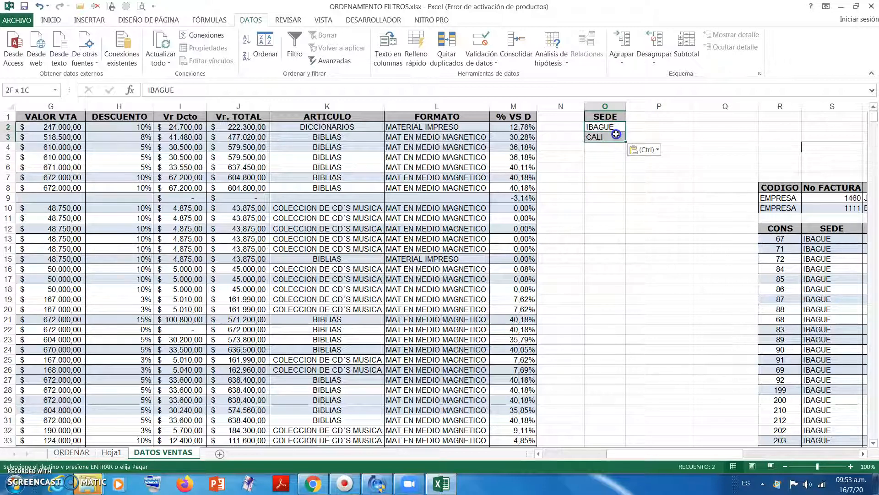
- Open the advanced filter for the sales table and set its criteria range to O1:O3
left_click(466, 157)
left_click(333, 60)
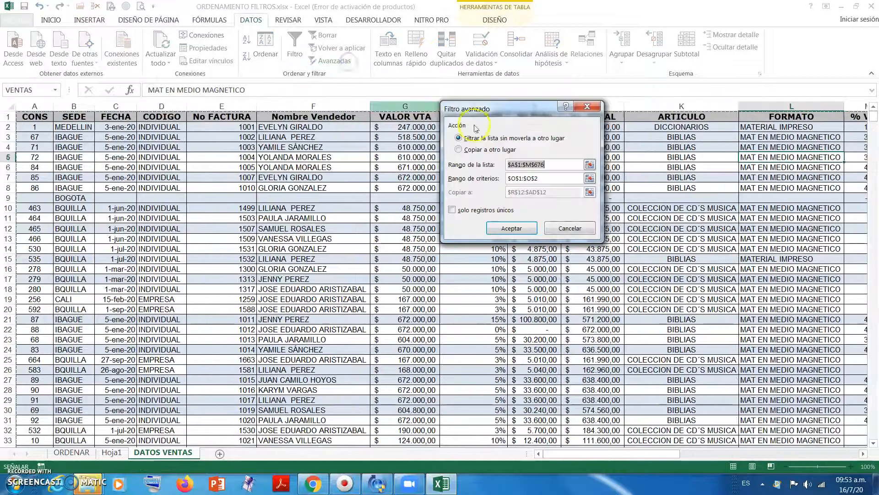
left_click(536, 178)
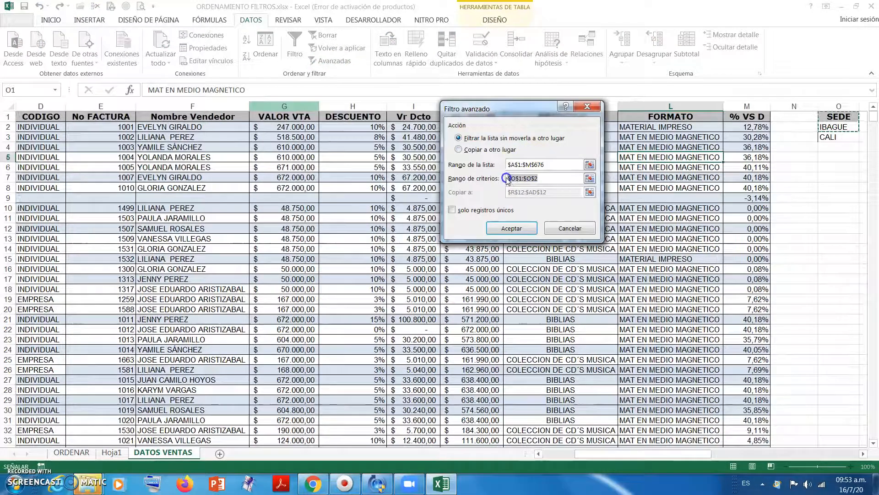
left_click_drag(829, 117, 826, 136)
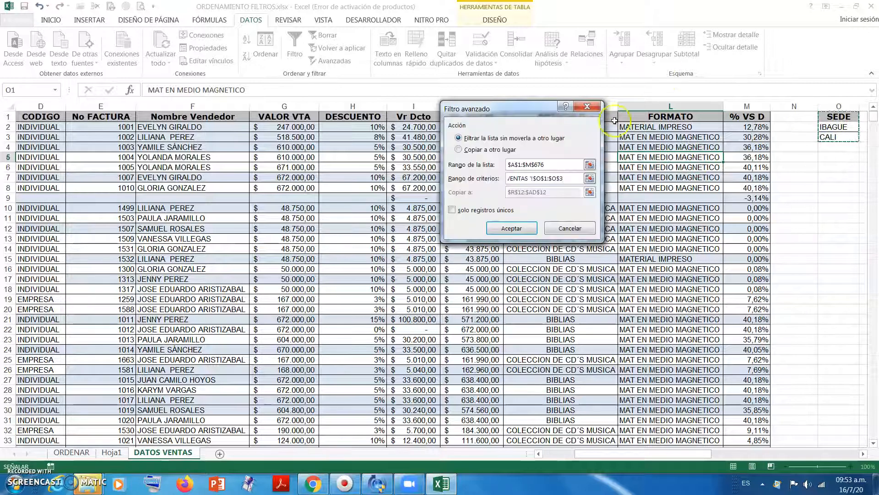
- Set the advanced filter to copy its results to another location starting at cell R92, and run it
left_click(475, 151)
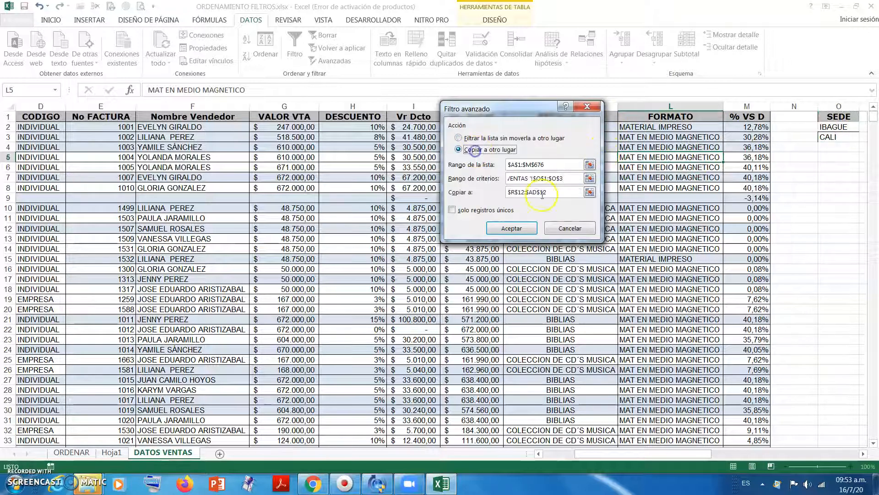
left_click_drag(556, 193, 506, 194)
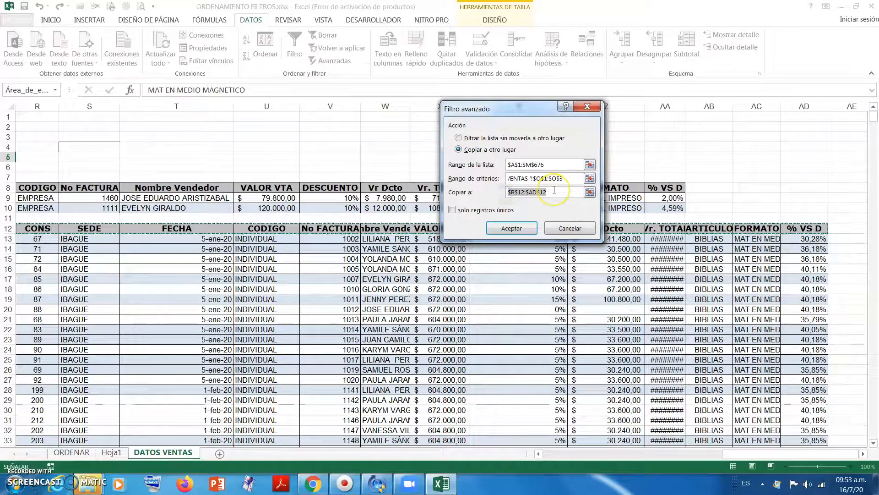
key("Delete")
scroll(373, 288, "down", 20)
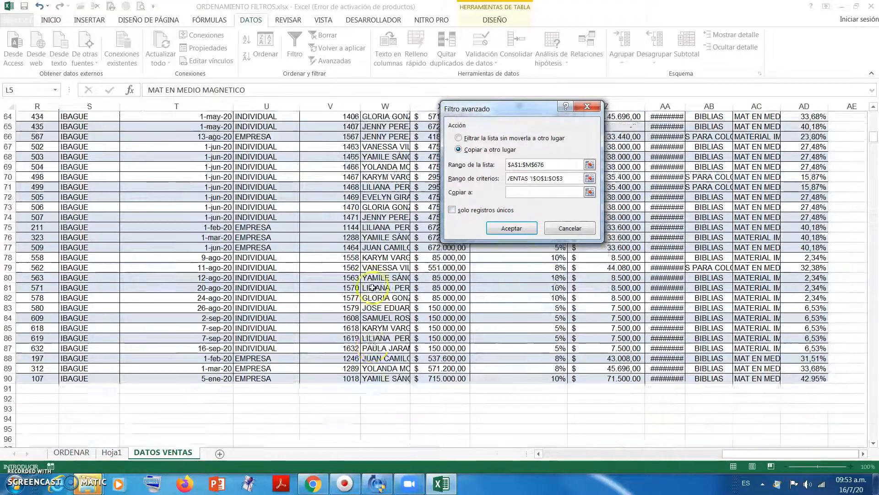
scroll(373, 288, "down", 4)
left_click(31, 277)
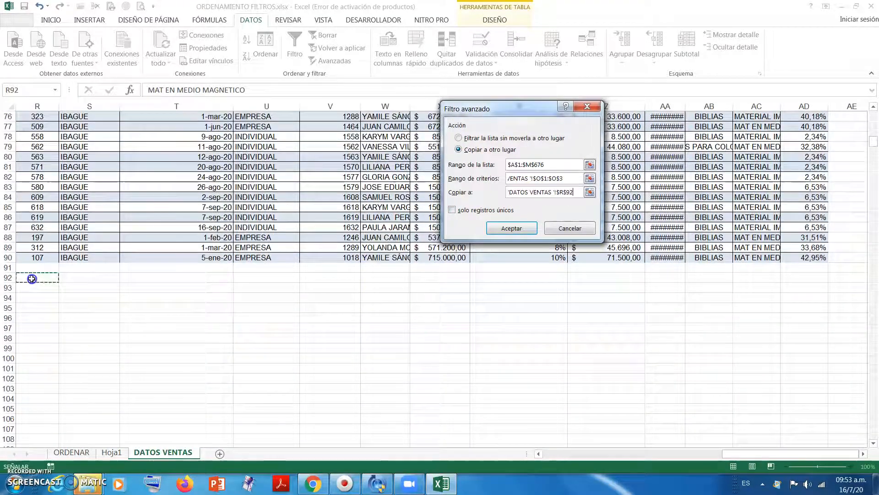
left_click(538, 453)
left_click(539, 454)
left_click(527, 228)
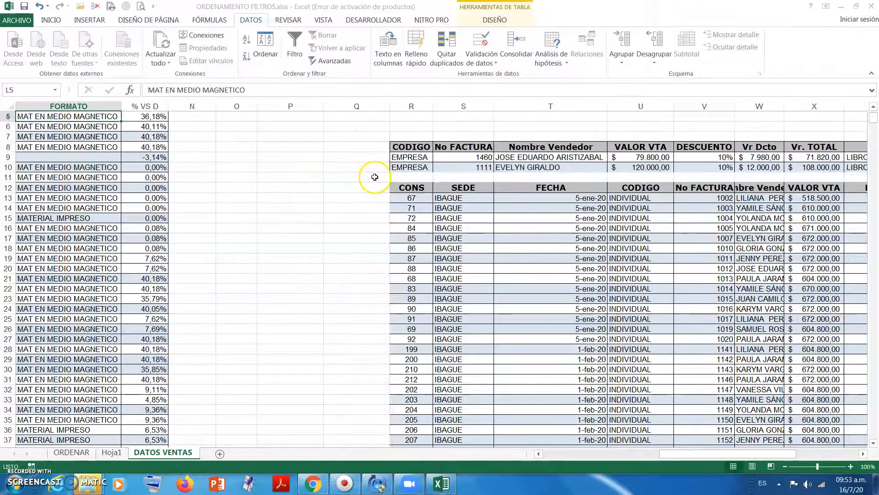
- Copy the DESCUENTO header from the sales table into cell P1, beside the SEDE criteria header
left_click(375, 177)
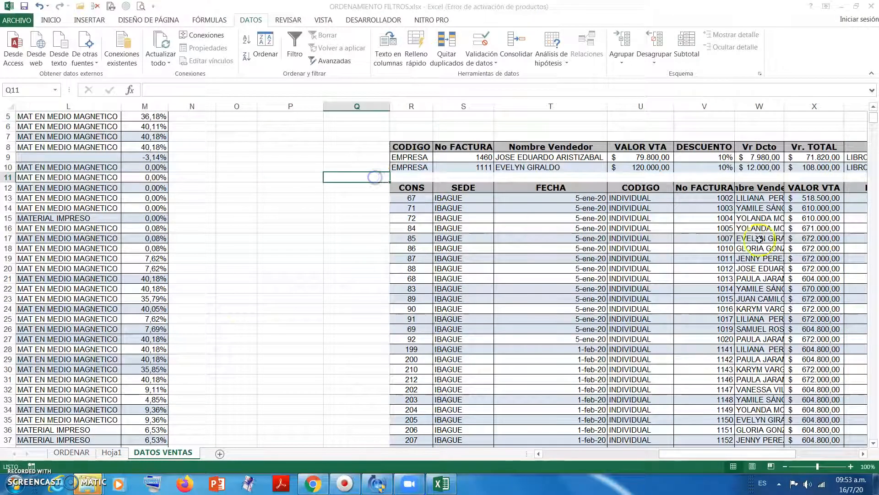
left_click(874, 107)
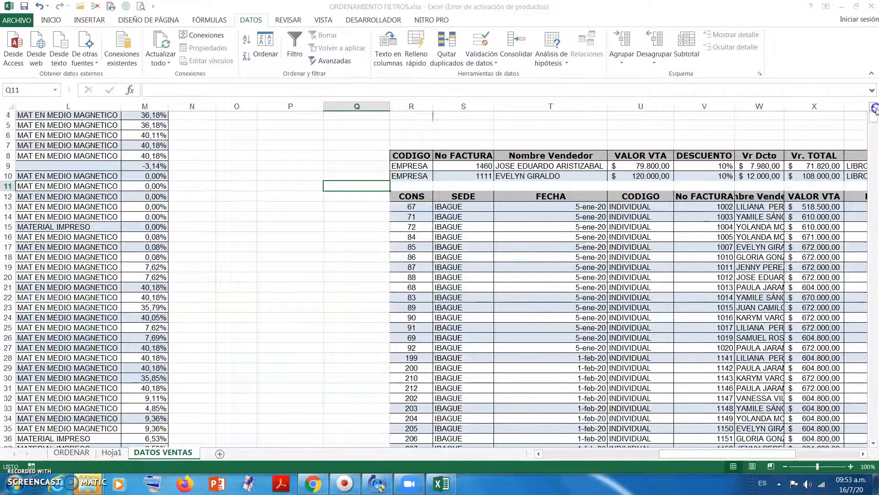
left_click(874, 107)
left_click(874, 107)
left_click(874, 107)
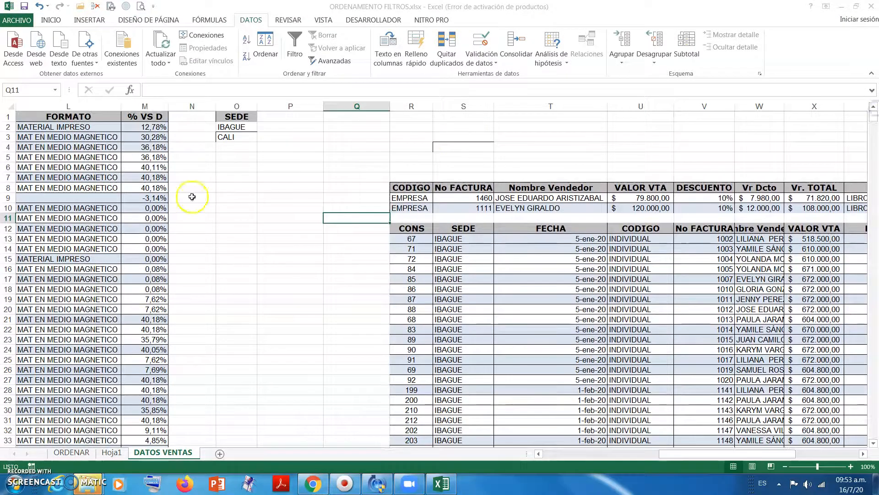
left_click_drag(540, 454, 541, 454)
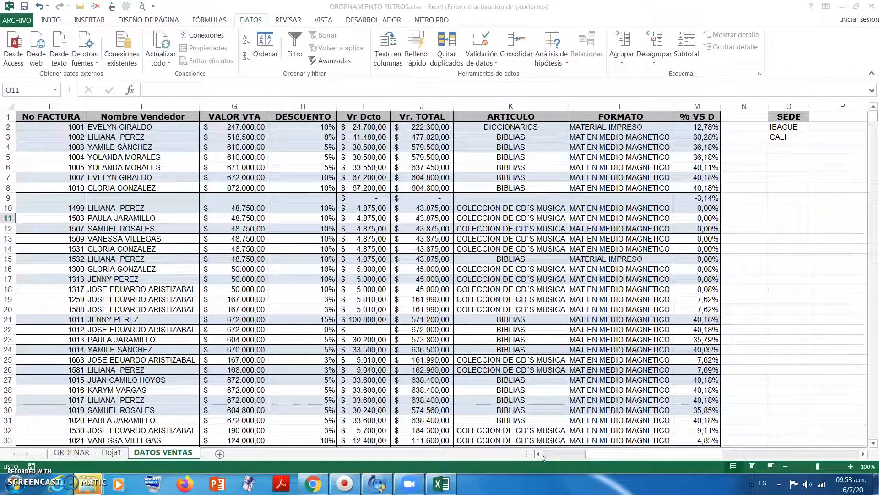
left_click(288, 118)
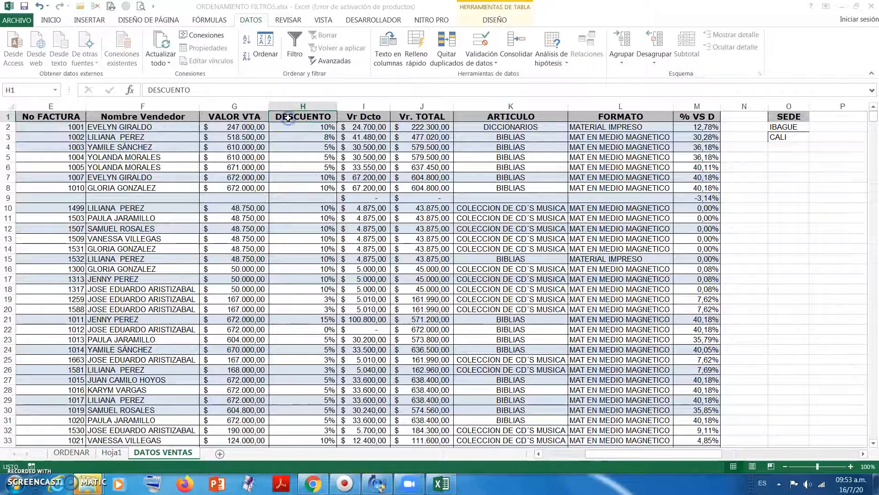
key("ctrl+c")
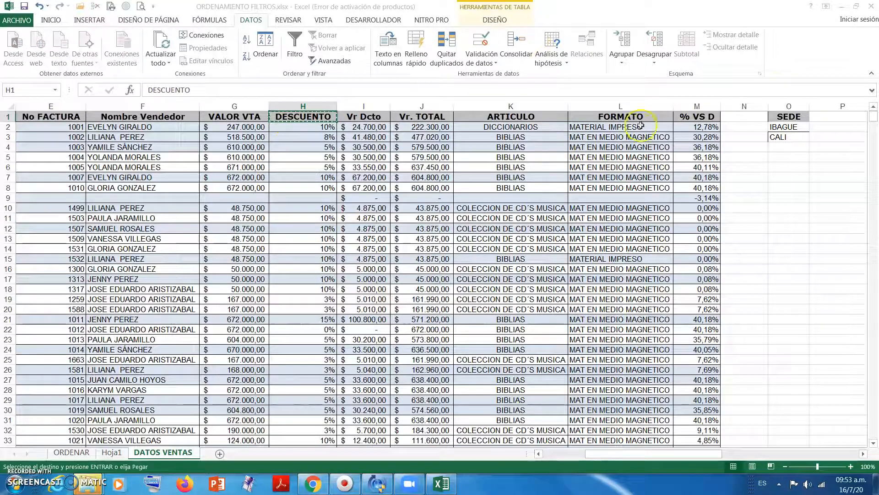
left_click(837, 118)
key("ctrl+v")
scroll(836, 118, "right", 3)
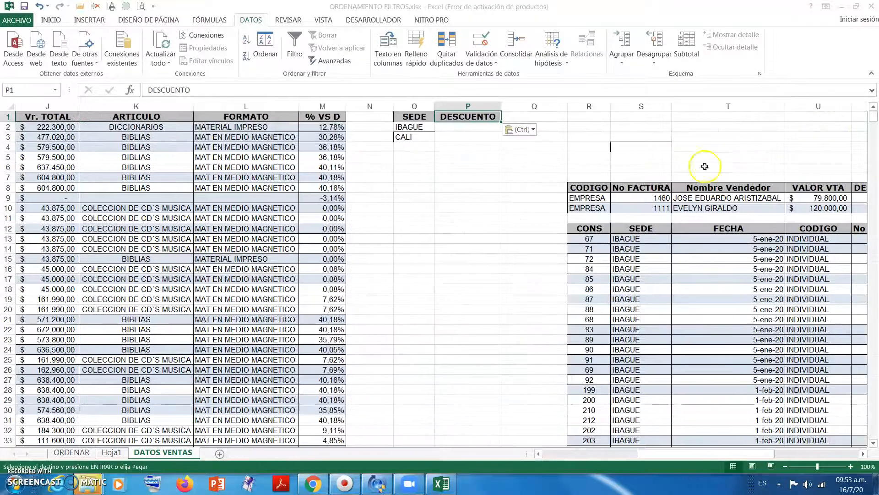
- Enter 8% as the DESCUENTO criterion in cell P2, on the same row as IBAGUE
left_click(473, 128)
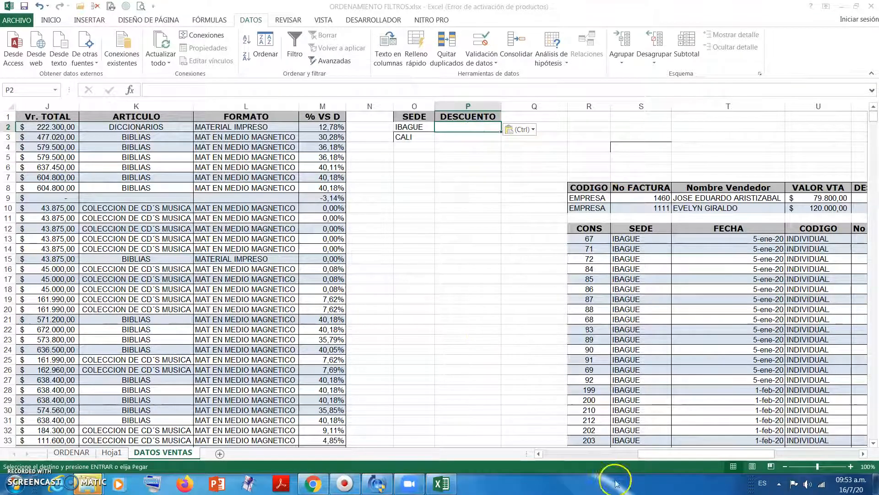
left_click(539, 454)
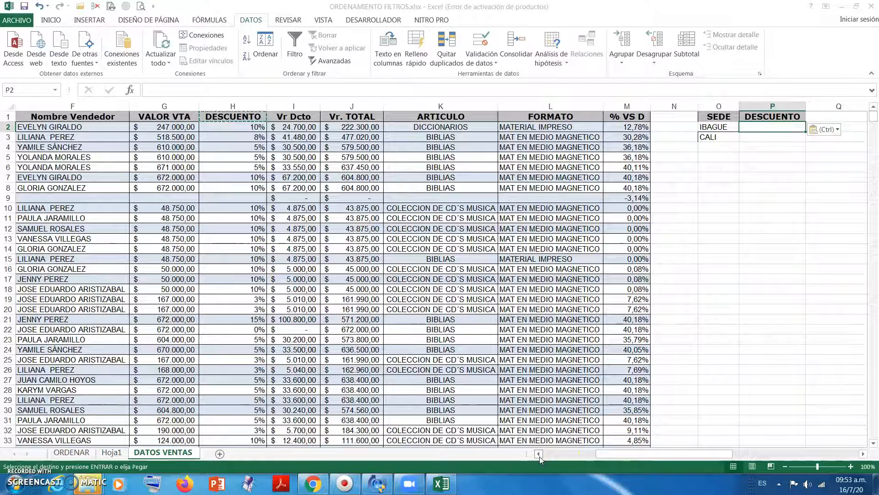
left_click(539, 454)
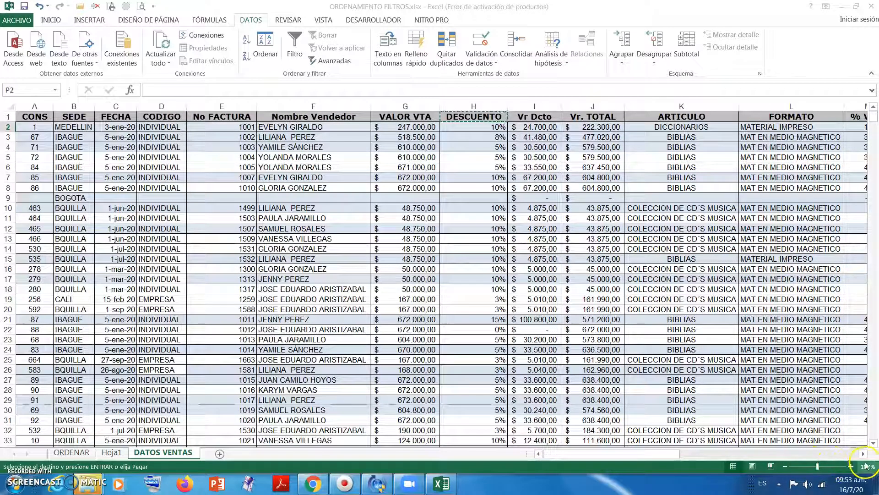
left_click(863, 453)
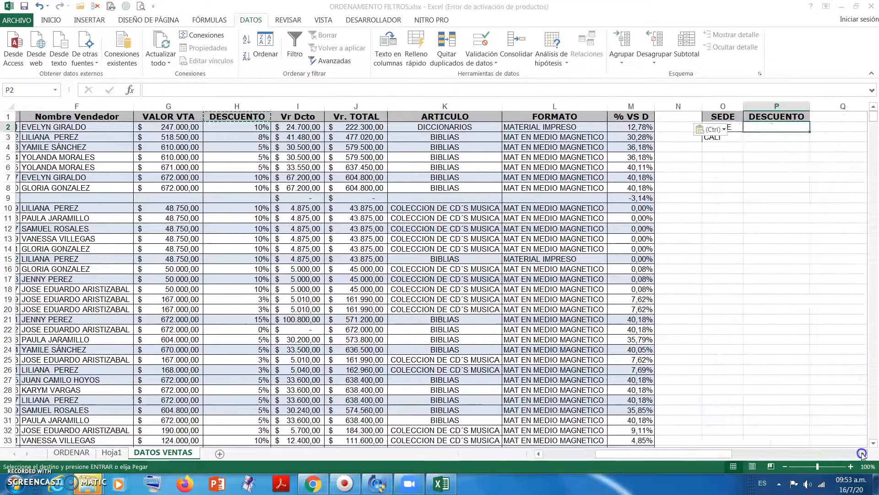
type("8")
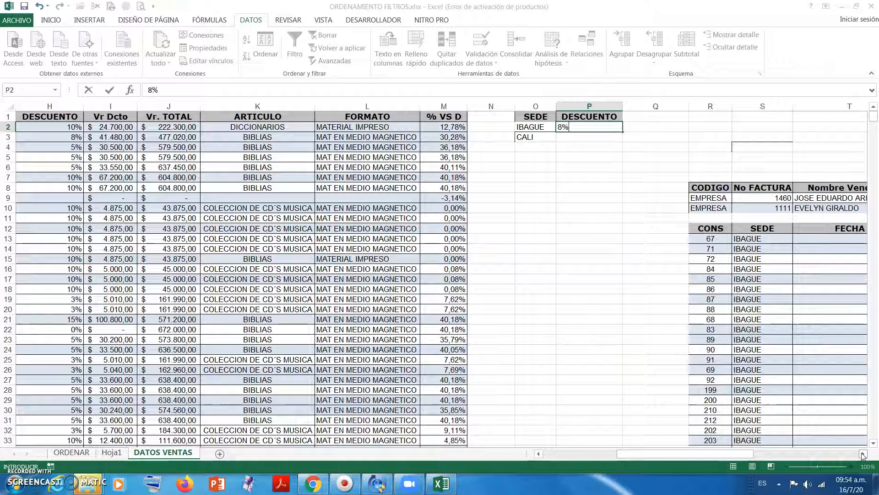
left_click(552, 118)
left_click(574, 121)
- Examine the SEDE and DESCUENTO criteria block O1:P3 and its IBAGUE portion O1:P2
left_click(536, 117)
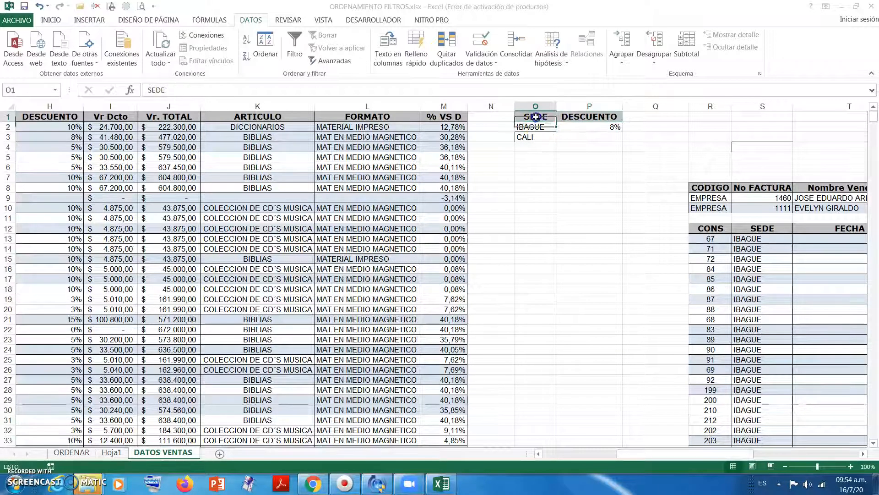
left_click_drag(567, 123, 594, 142)
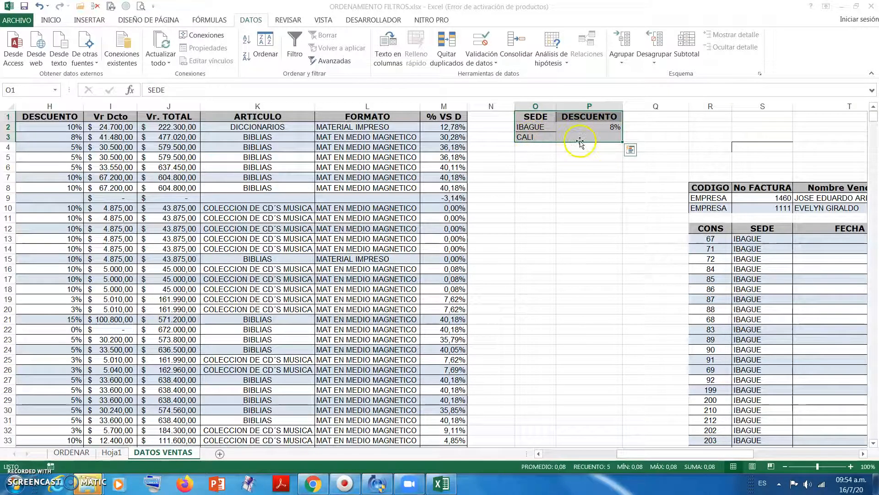
left_click(571, 161)
left_click_drag(541, 117, 570, 125)
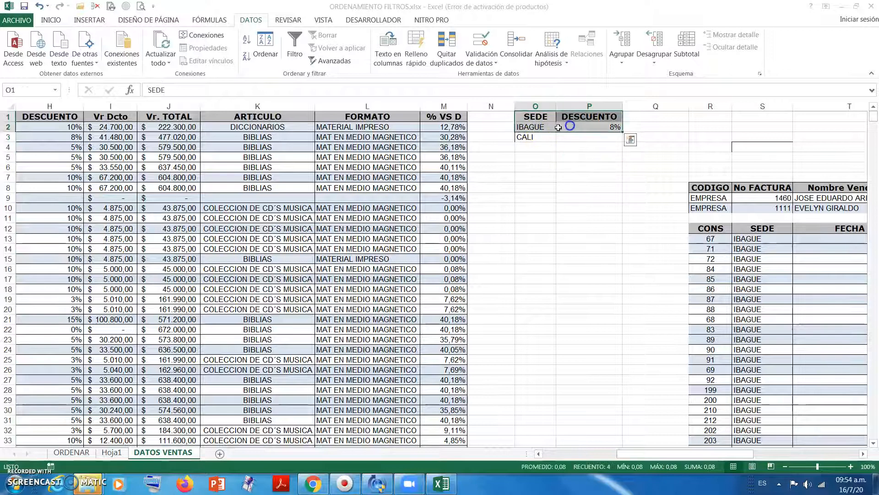
- Start an advanced filter on the sales table with the SEDE and DESCUENTO block O1:P2 as its criteria range
left_click(391, 157)
left_click(330, 60)
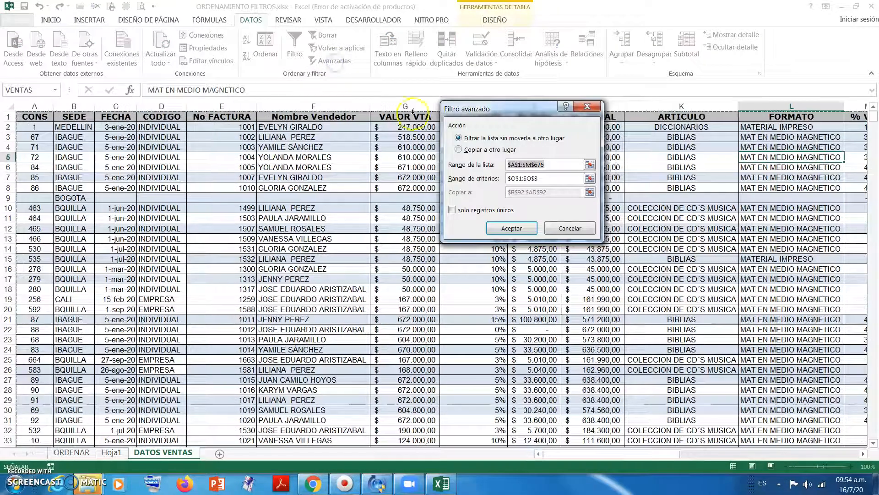
left_click(504, 178)
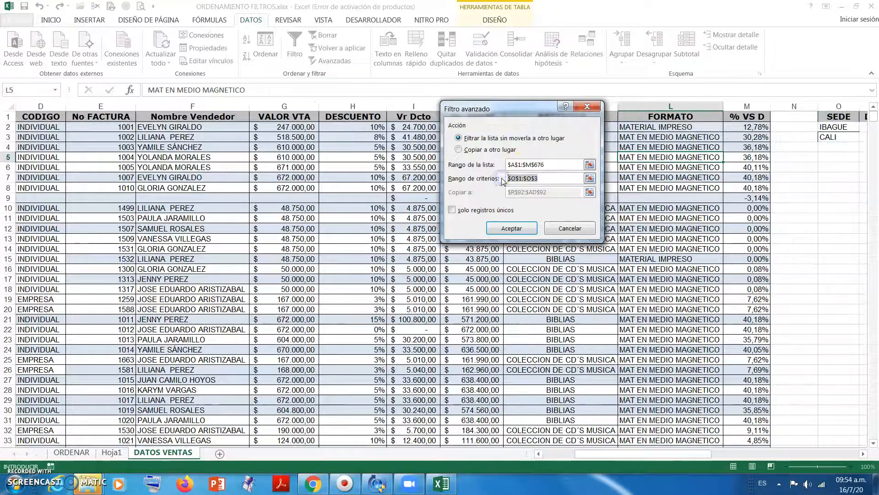
left_click(865, 452)
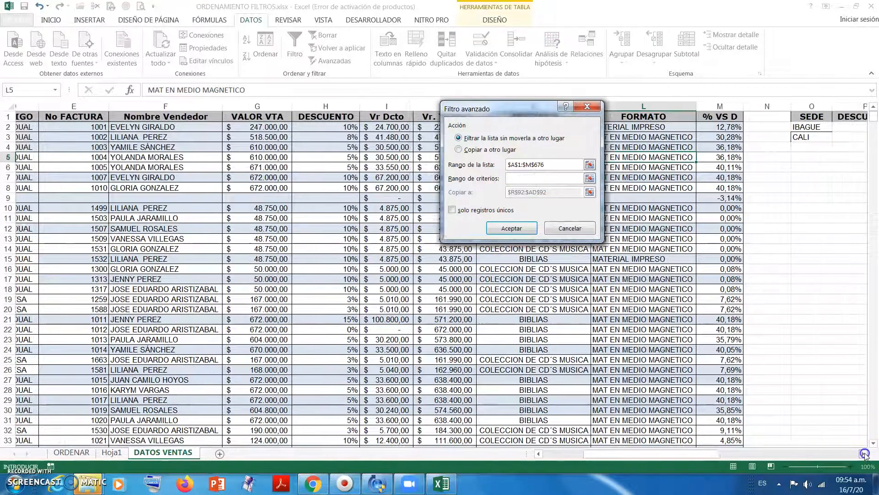
left_click_drag(599, 110, 517, 120)
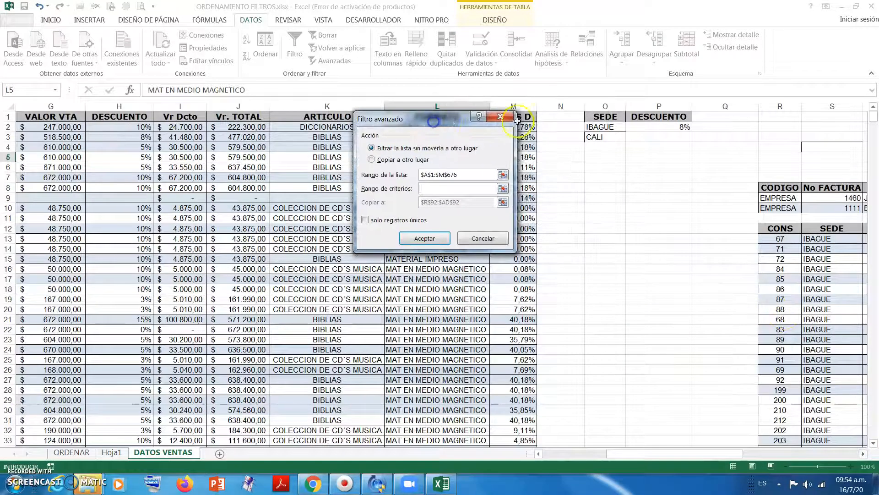
left_click_drag(595, 116, 658, 129)
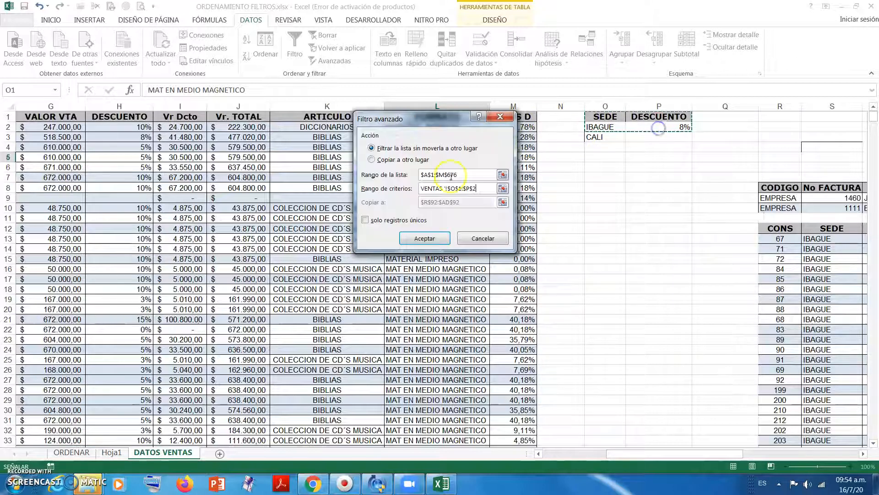
- Set the advanced filter to copy its results to another location starting at cell R315, and run it
left_click(399, 158)
left_click_drag(465, 205, 424, 206)
key("Delete")
scroll(544, 337, "down", 20)
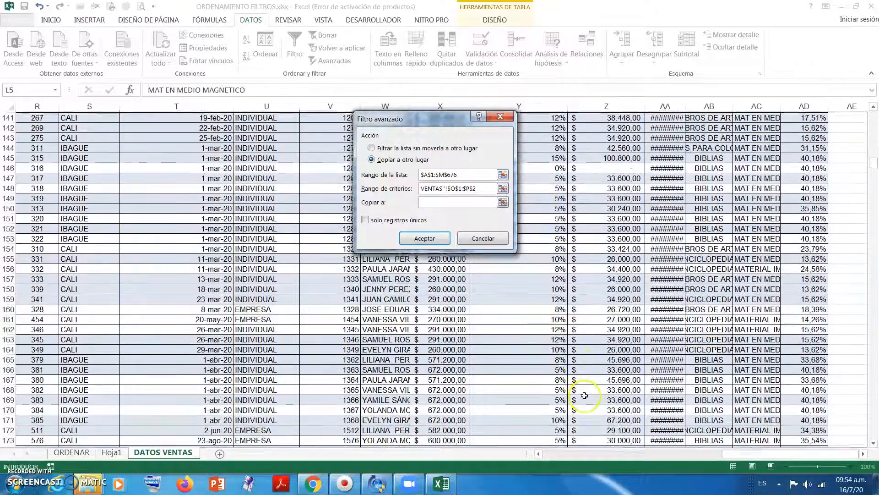
scroll(584, 395, "down", 20)
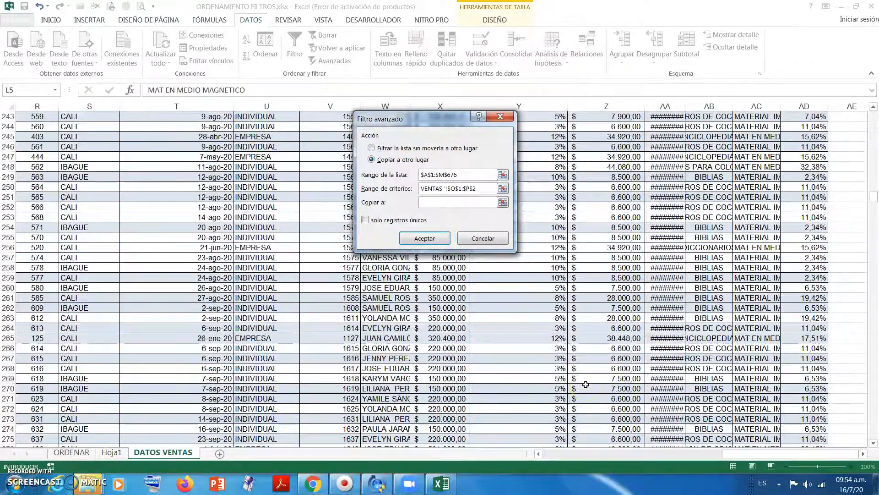
scroll(585, 384, "down", 13)
left_click_drag(872, 211, 872, 219)
left_click_drag(739, 460, 666, 458)
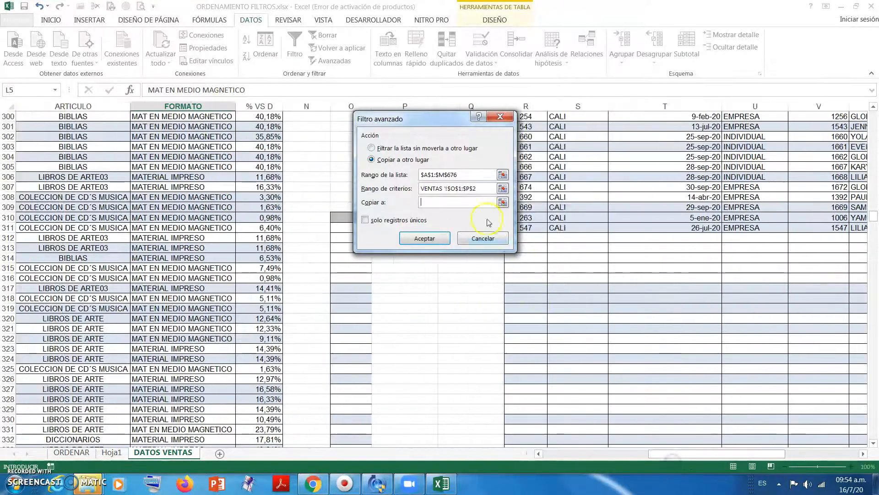
left_click_drag(443, 127, 403, 126)
left_click(525, 268)
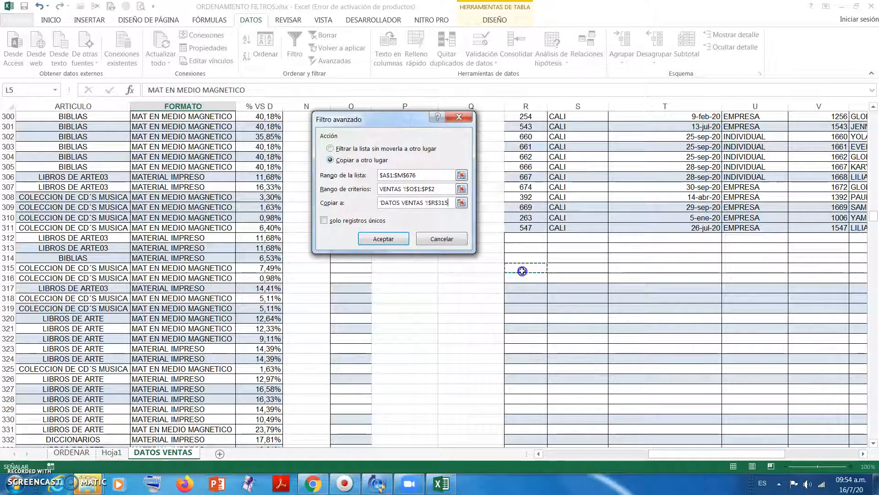
left_click(387, 238)
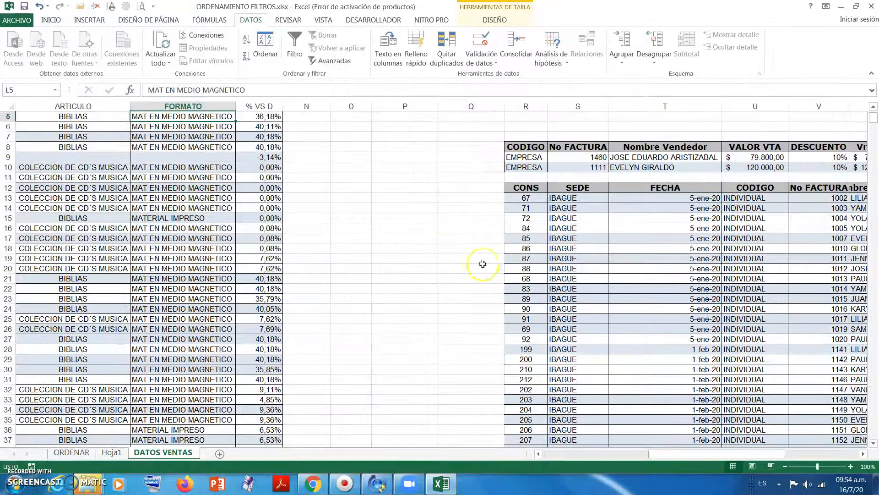
- Examine the SEDE and DESCUENTO values in the first rows of the extracted list headed in row 12
left_click_drag(586, 208, 586, 218)
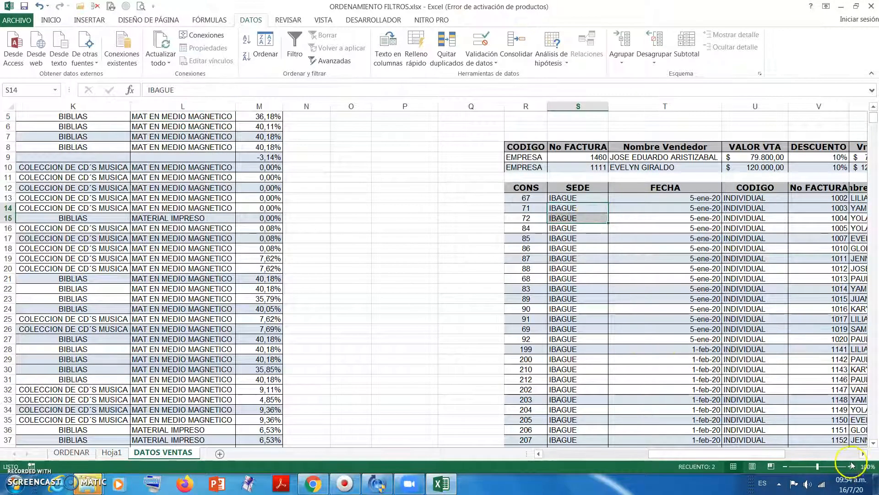
left_click(862, 453)
left_click_drag(755, 198, 750, 254)
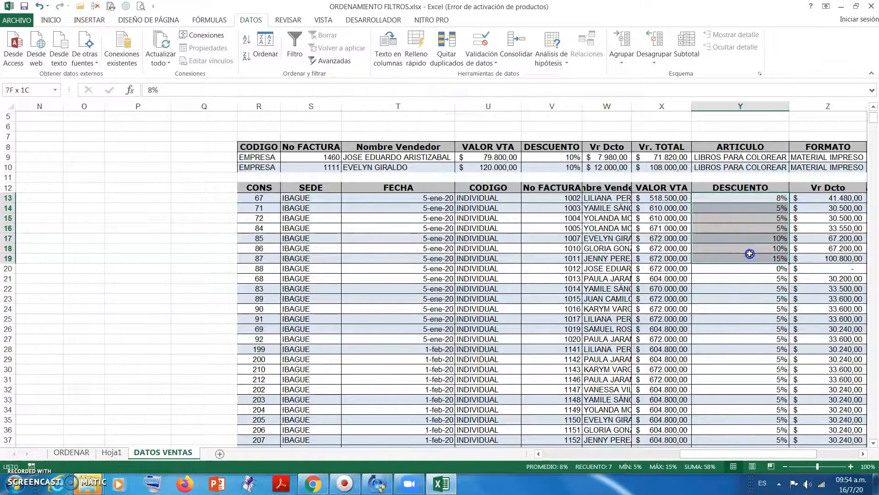
scroll(749, 257, "up", 2)
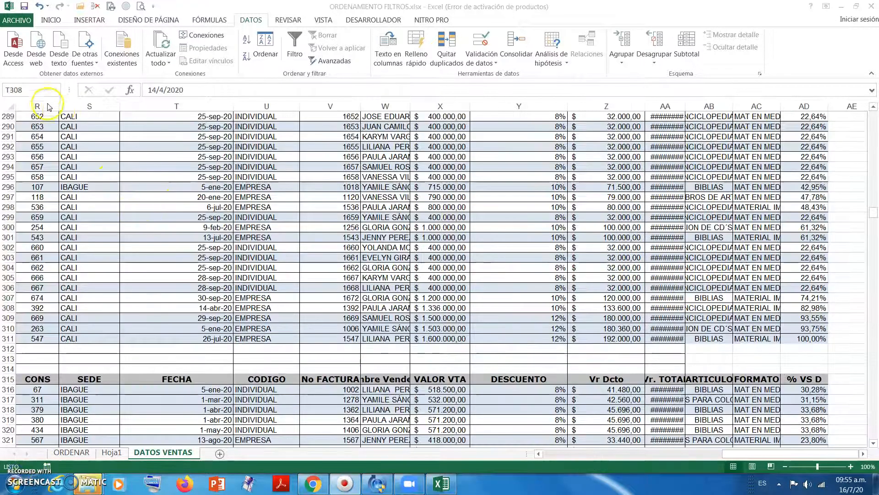
- Go to the named extraction area at row 315 and check the SEDE and DESCUENTO columns of the rows extracted below it
left_click(54, 90)
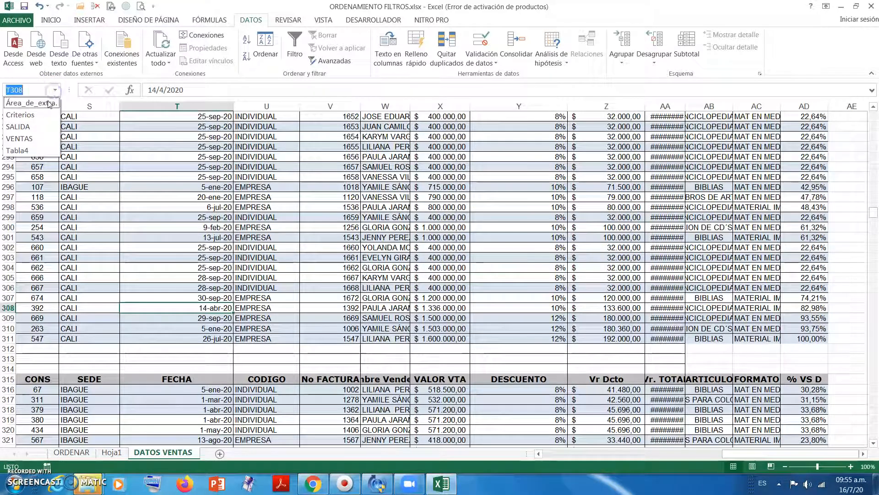
left_click(44, 102)
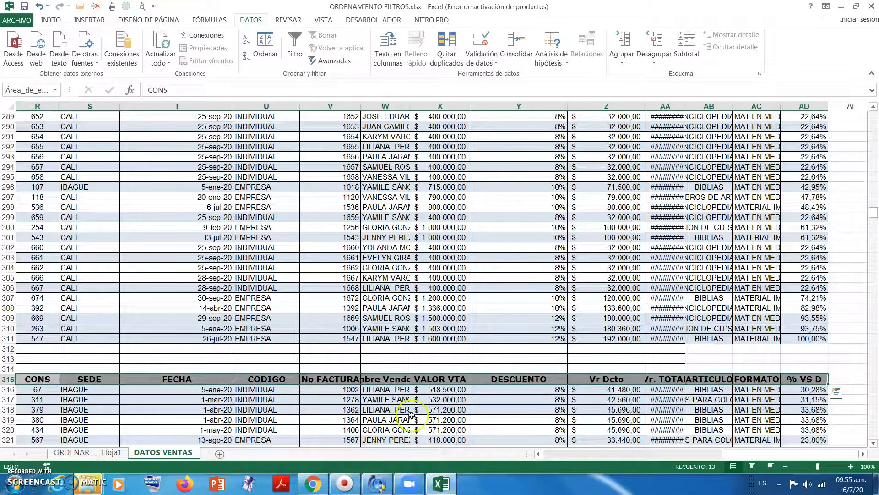
scroll(412, 421, "down", 5)
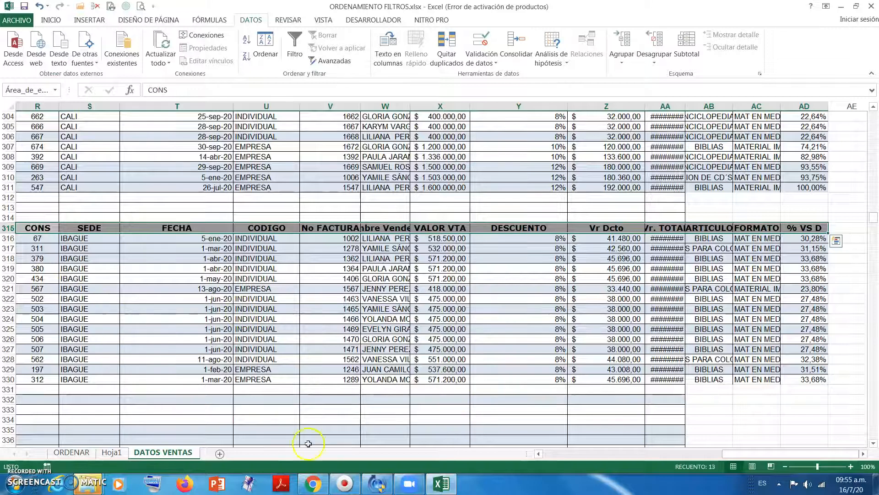
left_click(538, 453)
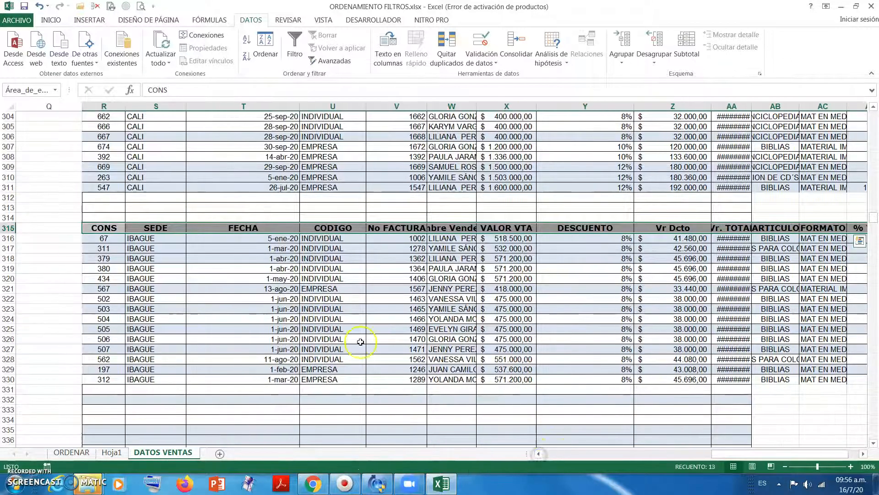
left_click_drag(140, 238, 150, 369)
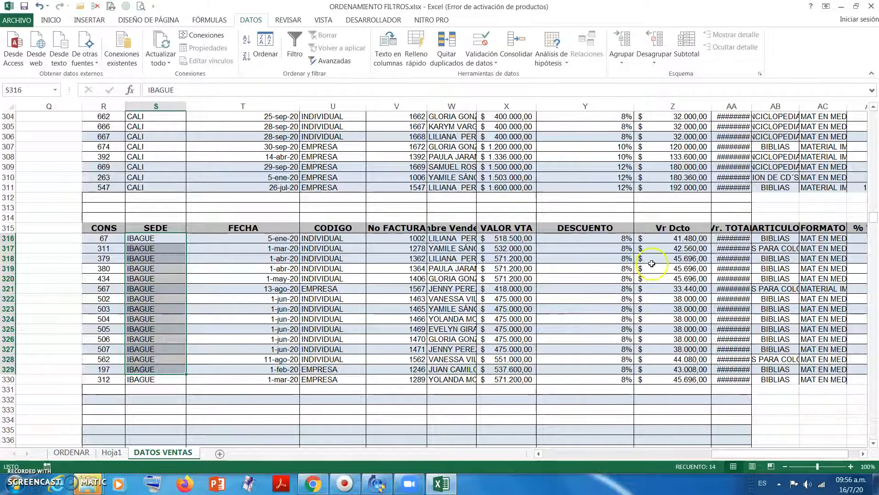
left_click_drag(628, 238, 623, 377)
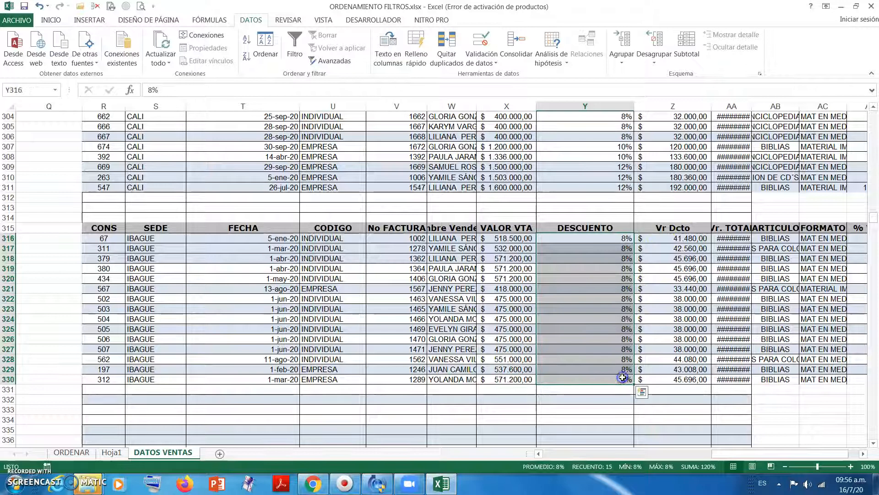